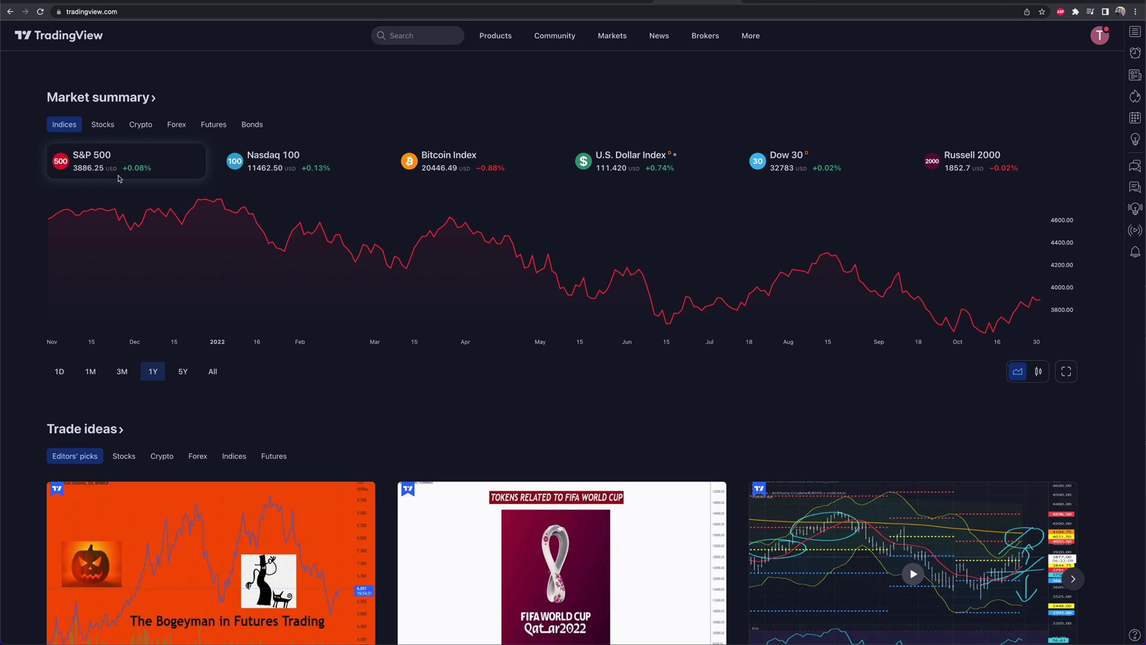
- Open the S&P 500 E-mini futures overview page from the home page Market summary
left_click(101, 159)
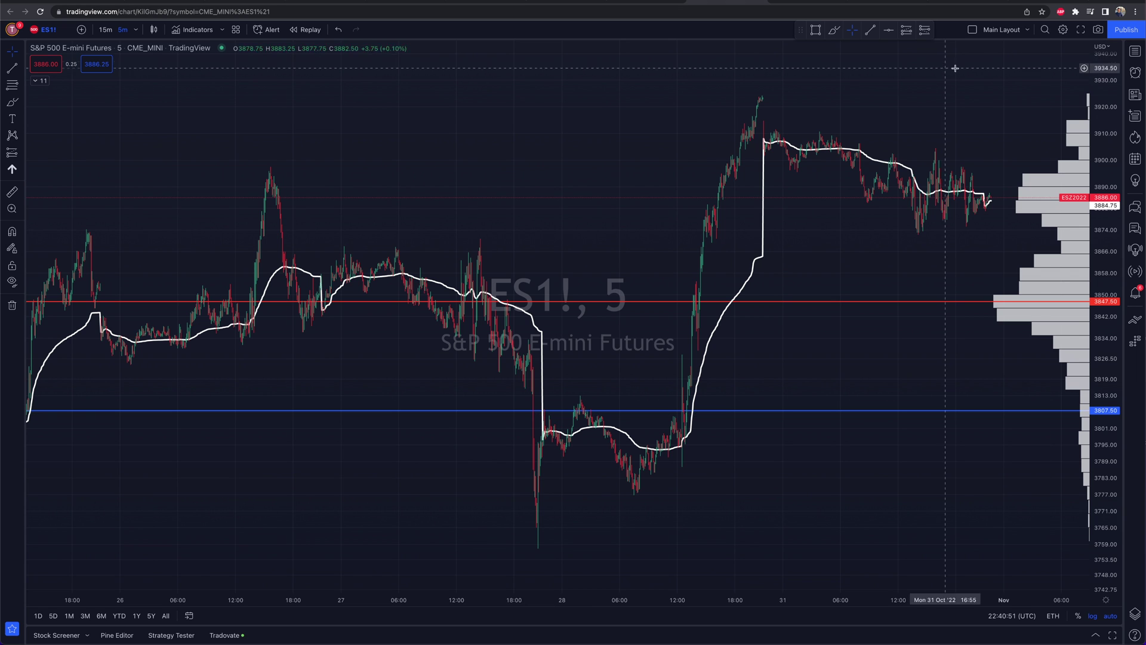
- Open the layout options on the ES1! 5-minute Main Layout chart
left_click(1026, 30)
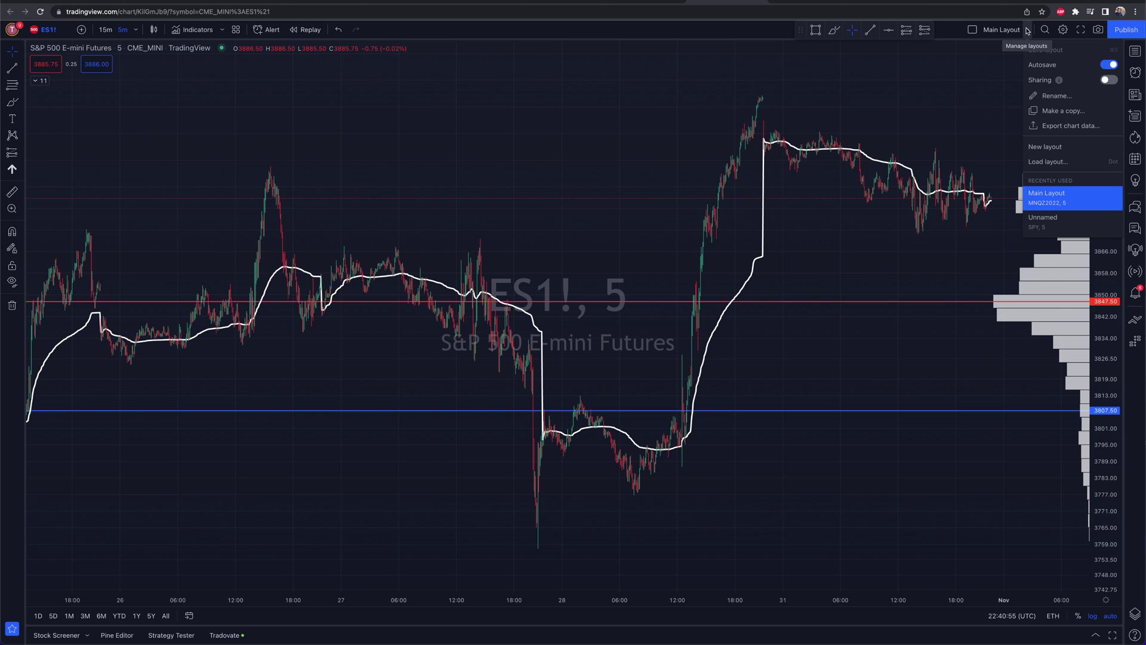
- Start a new layout showing the MNQZ2022 Micro E-mini Nasdaq-100 5-minute chart
left_click(1054, 149)
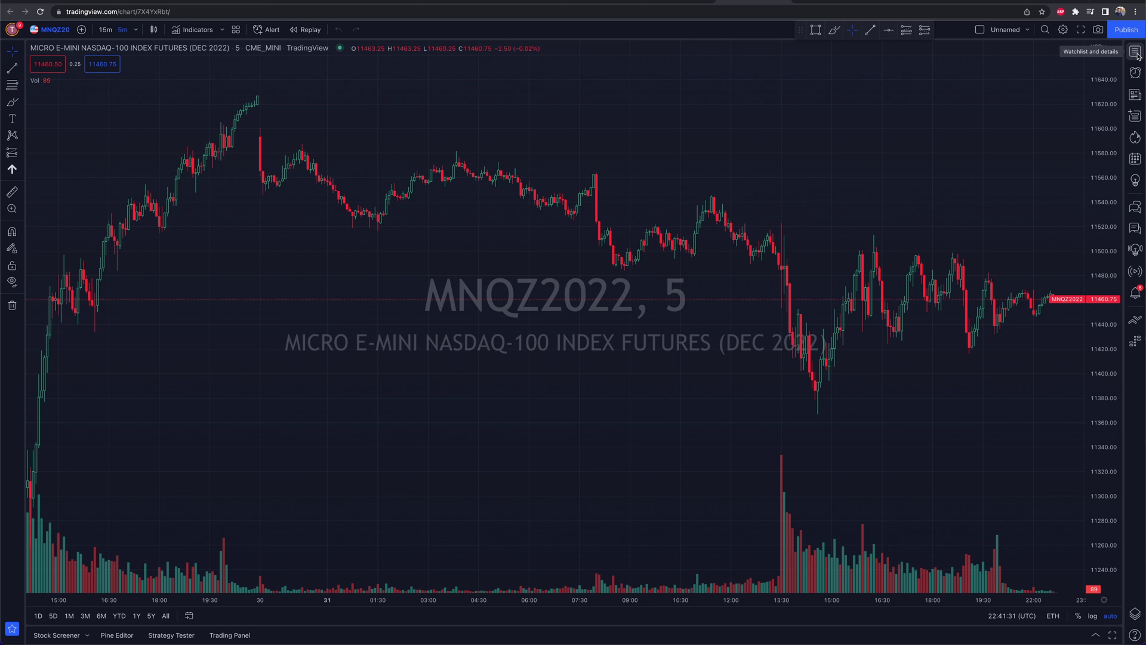
- Show the watchlist with MNQZ2022 details and the CME_MINI:MNQZ2022 depth-of-market ladder
left_click(1136, 53)
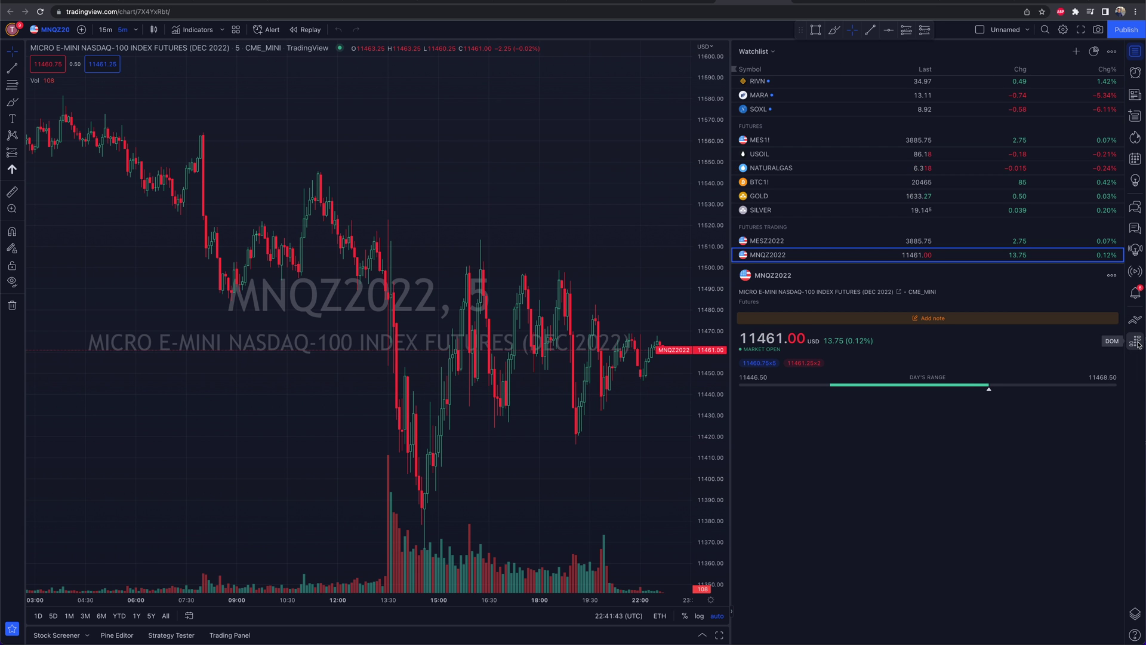
left_click(1136, 341)
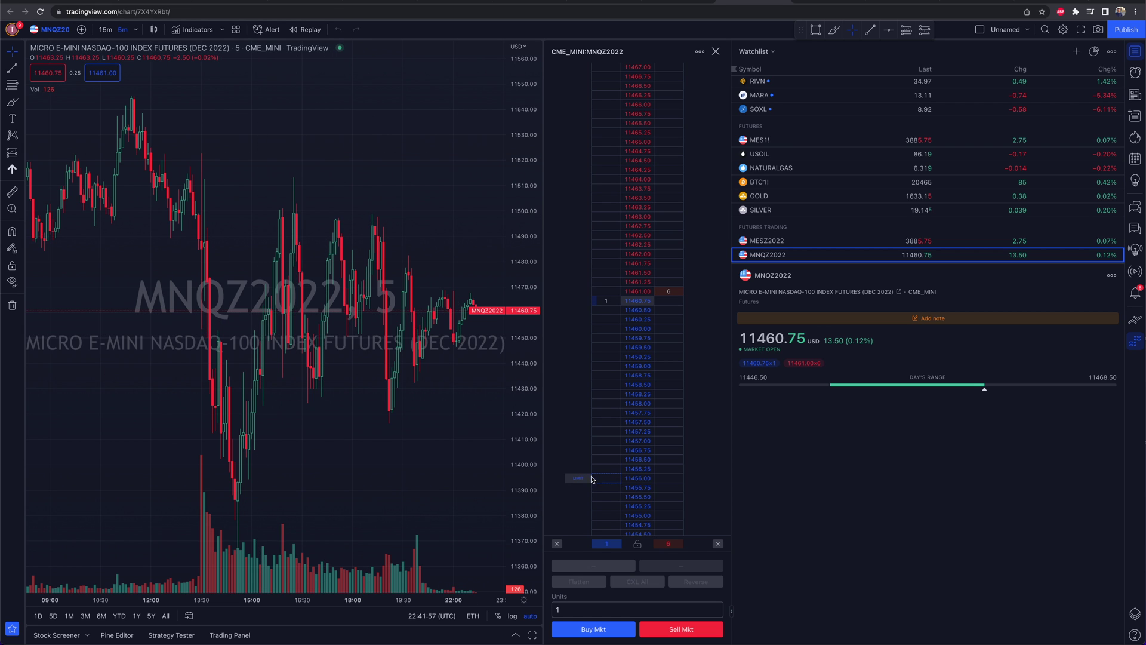
- Connect Tradovate, lower the MNQZ2022 buy limit order to 11430.75, then cancel it
left_click(603, 458)
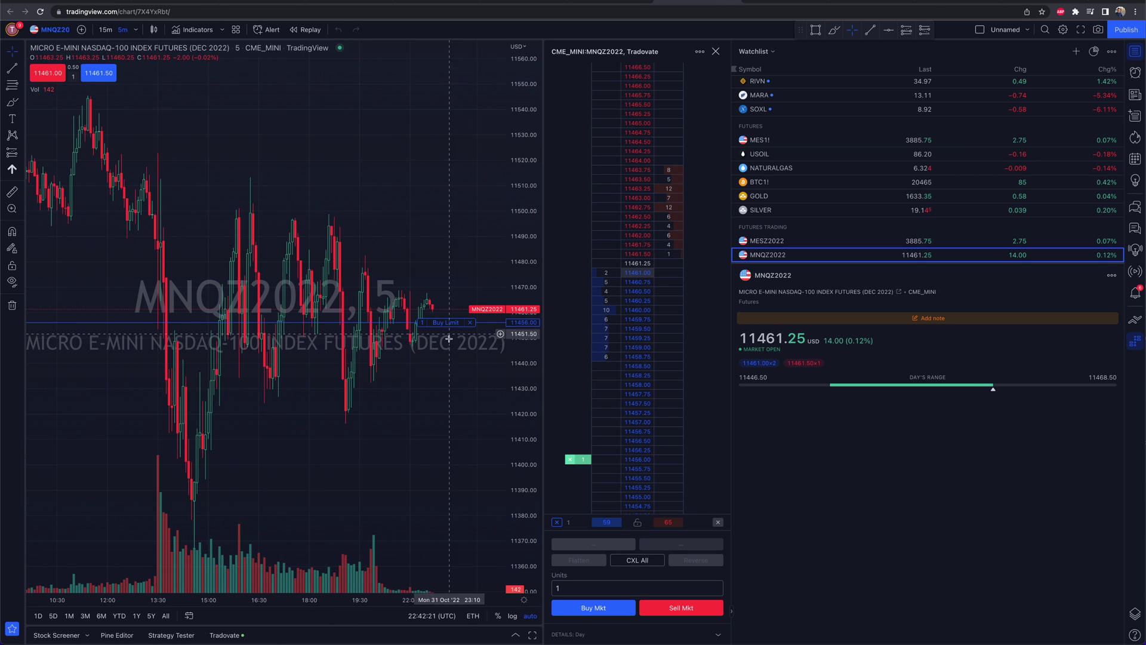
scroll(442, 348, "down", 1)
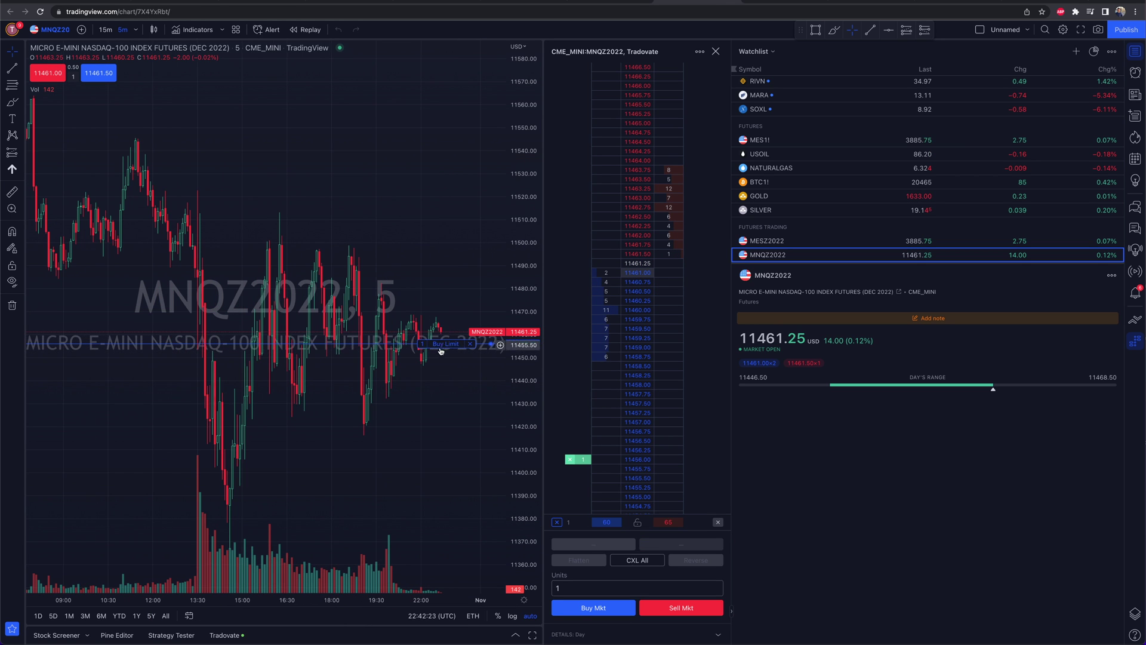
left_click_drag(440, 345, 442, 401)
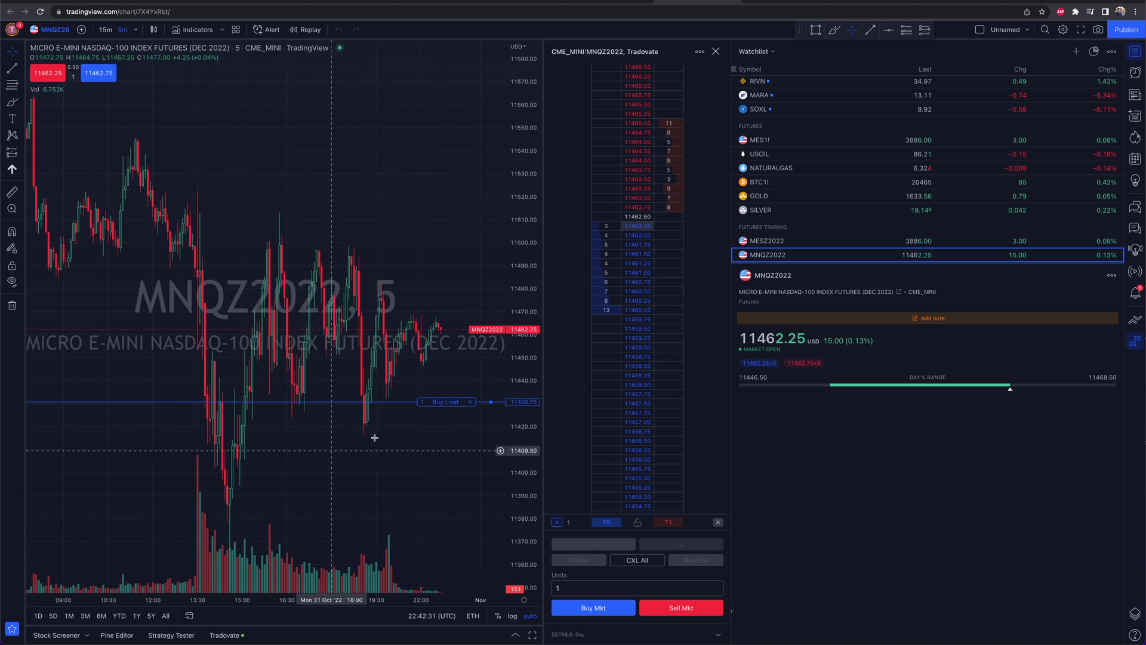
left_click(471, 403)
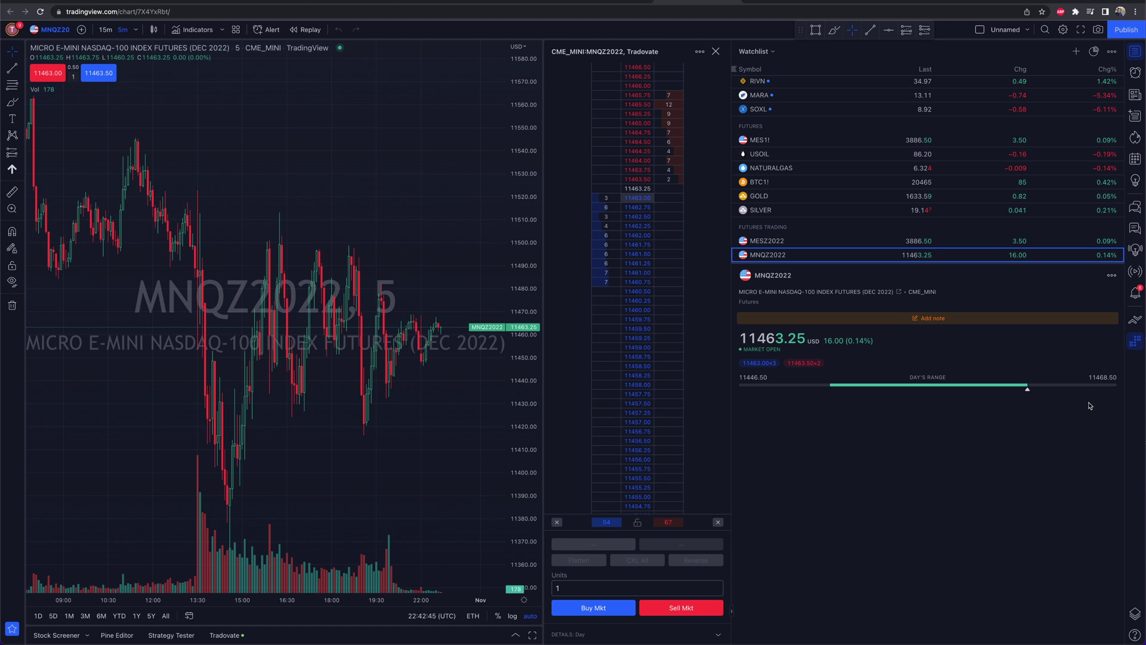
- Stage a 1-contract MNQZ2 market buy with 75-tick take profit and 25-tick stop loss
left_click(1134, 321)
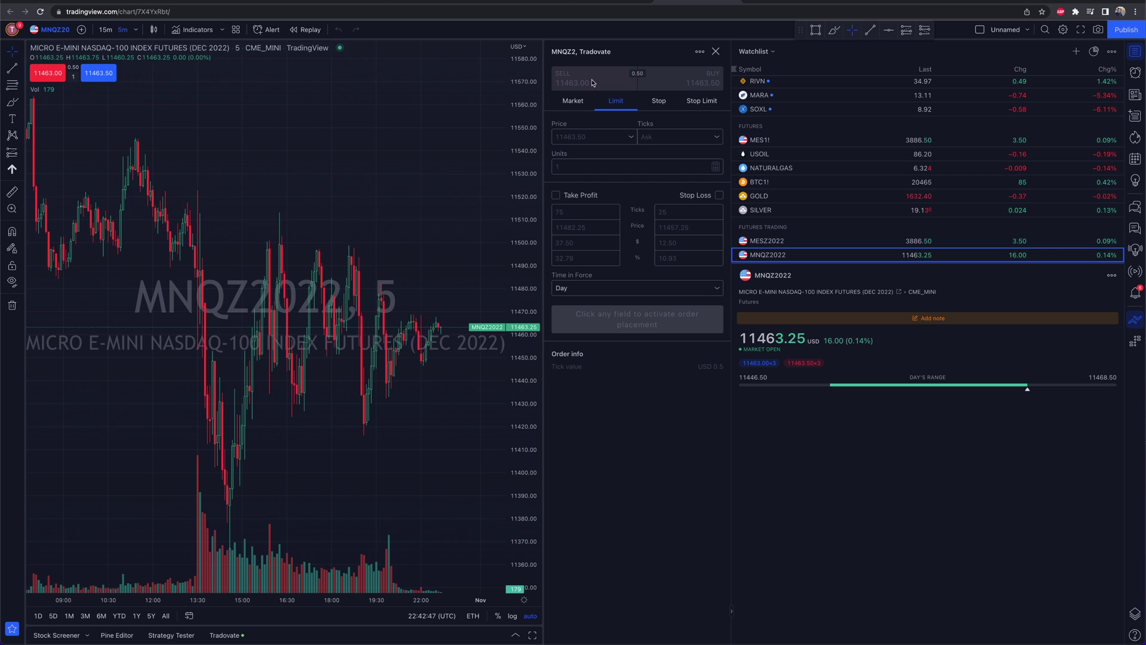
left_click(1134, 324)
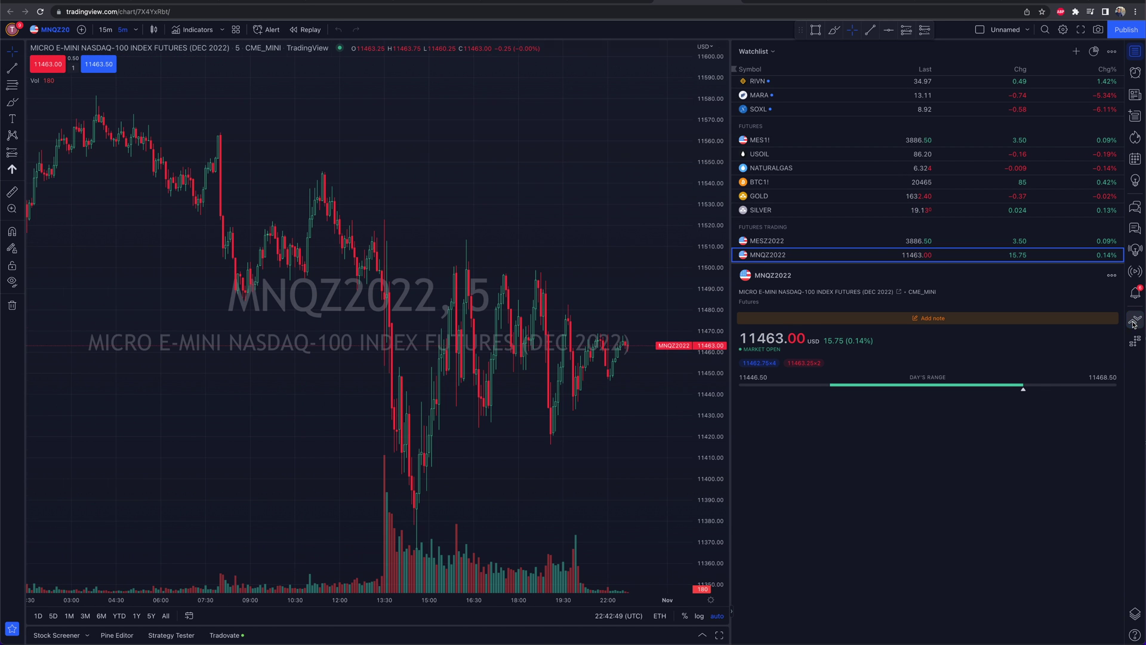
left_click(1134, 324)
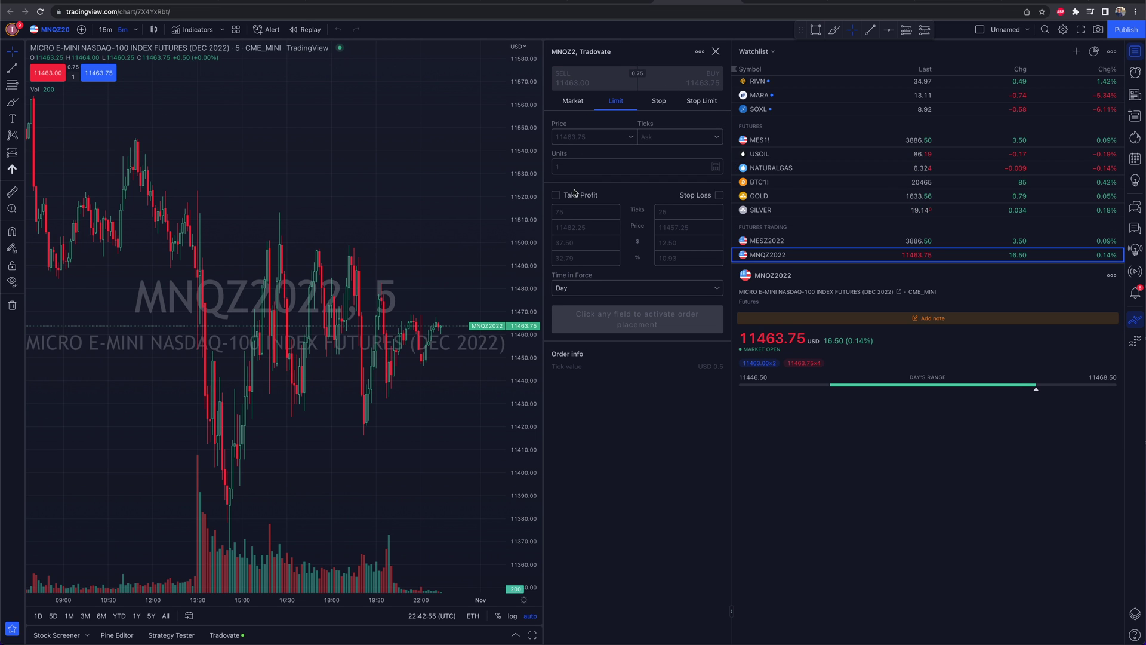
left_click(704, 200)
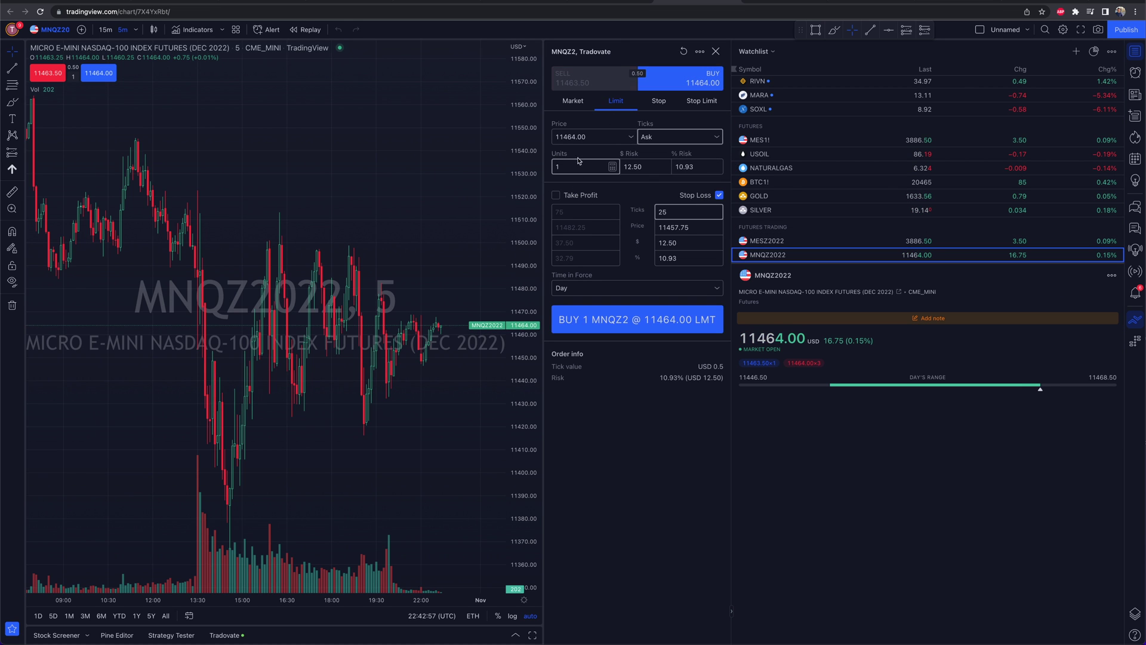
left_click(575, 195)
left_click(591, 81)
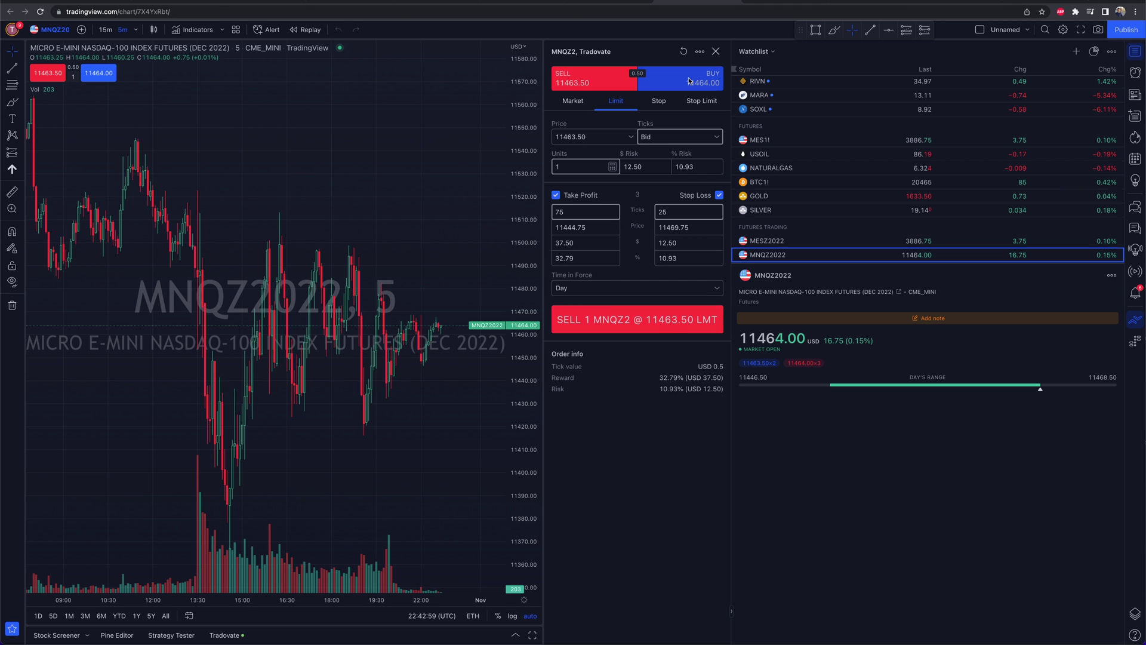
left_click(657, 81)
left_click(572, 102)
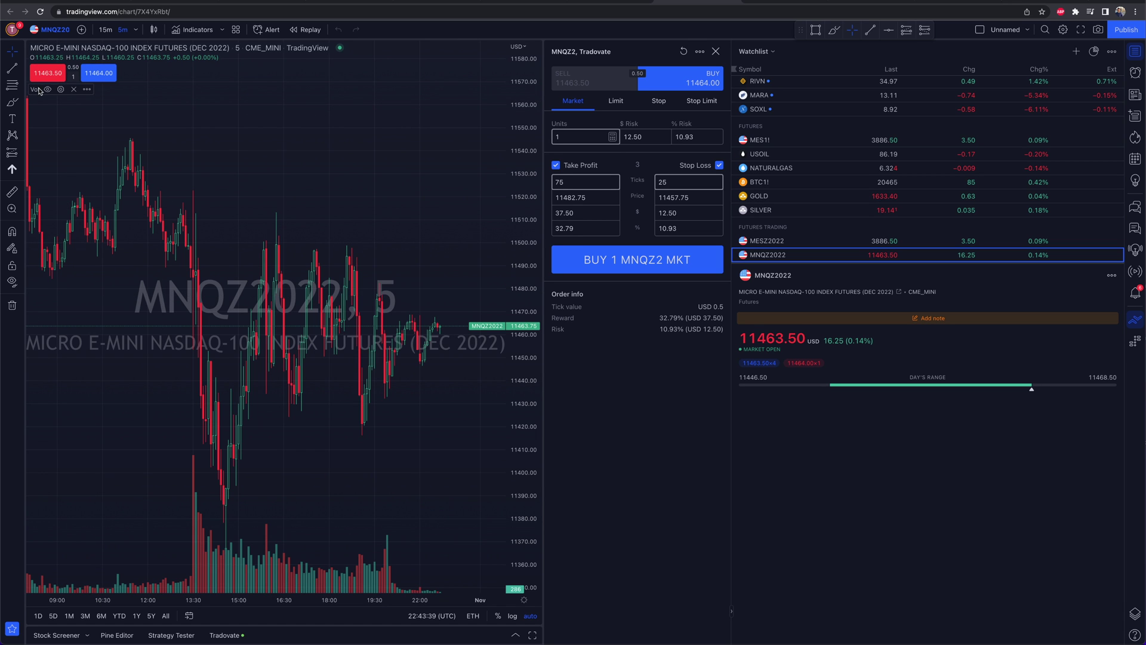
- Unhide the Vol indicator in the chart legend so volume bars show at the bottom
left_click(182, 31)
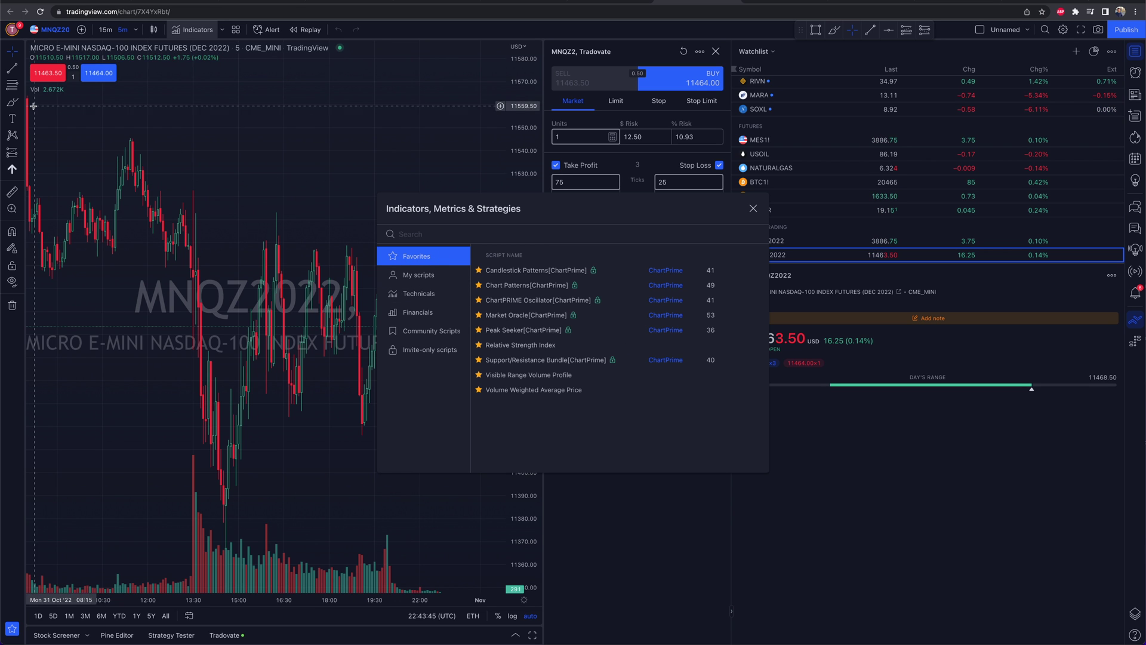
mouse_move(43, 91)
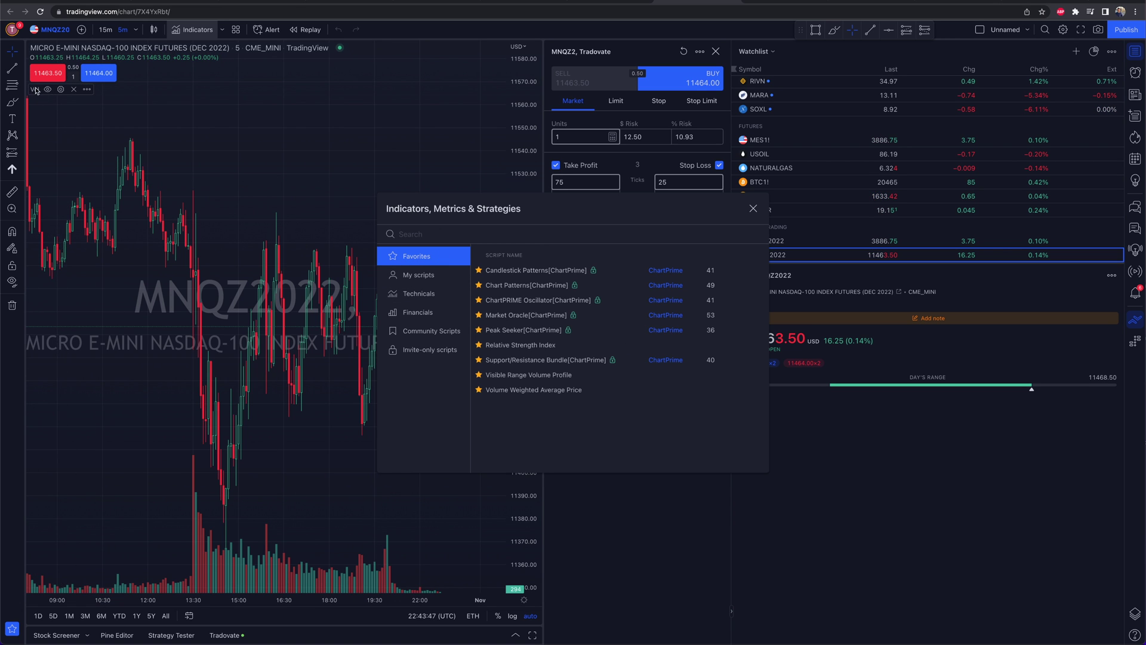
left_click(748, 213)
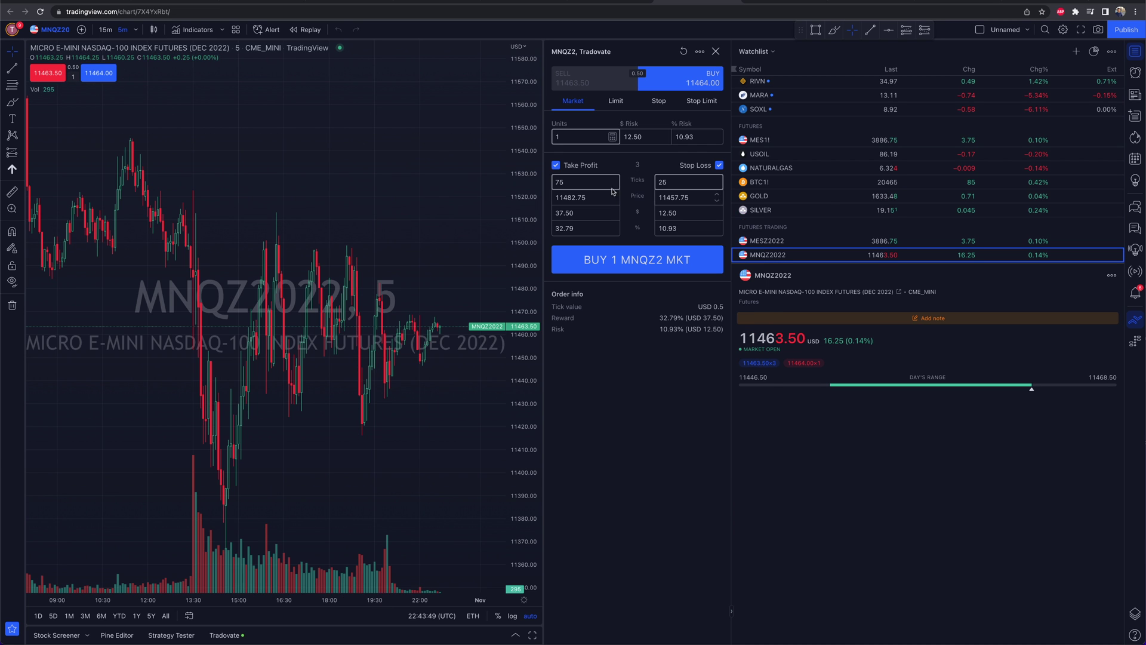
mouse_move(53, 94)
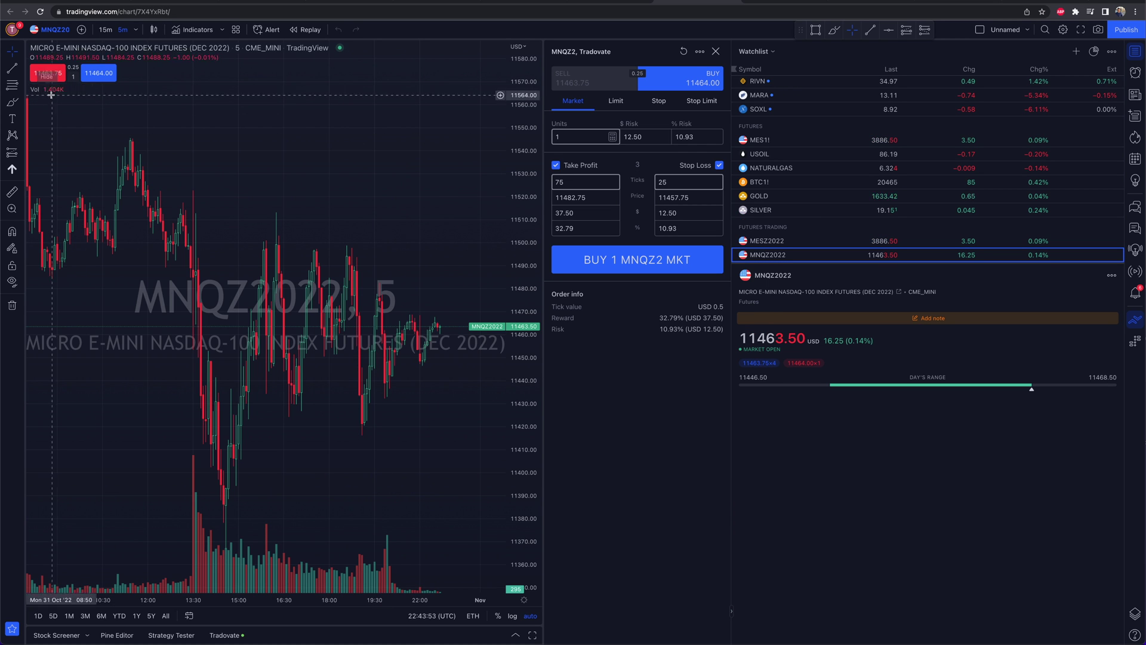
left_click(47, 91)
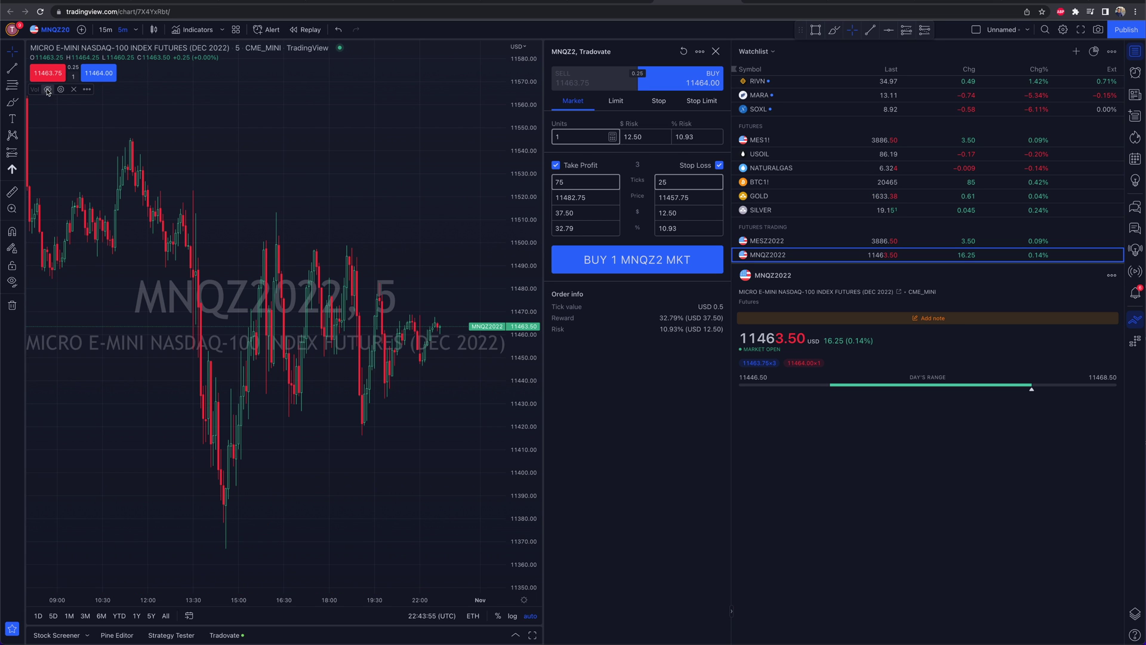
left_click(47, 91)
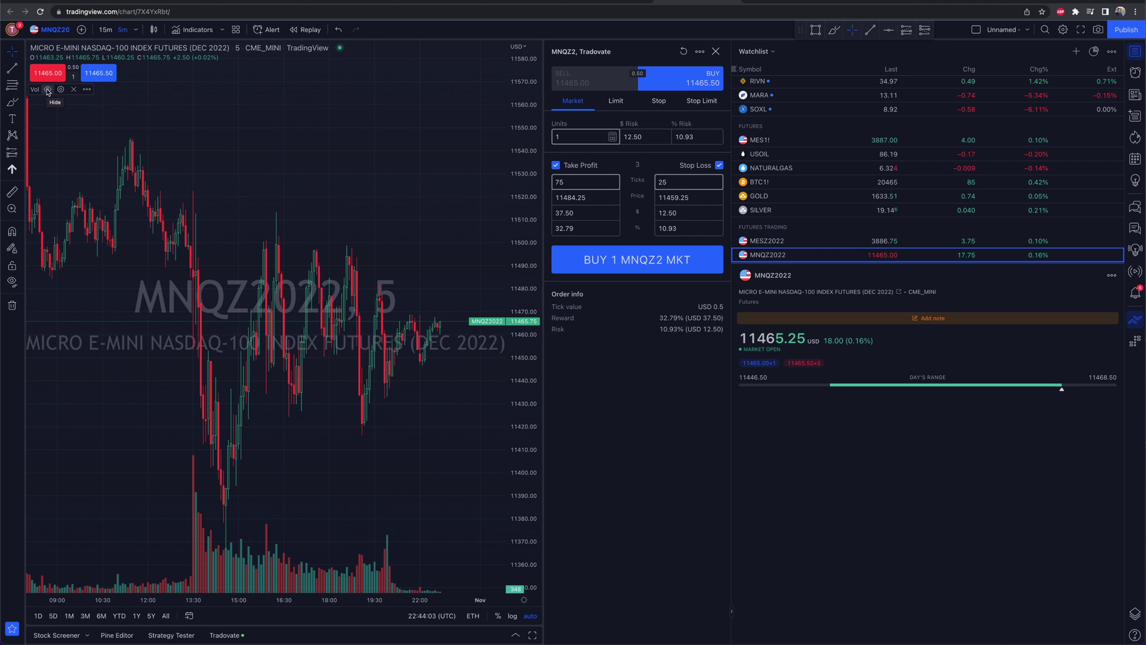
left_click(48, 91)
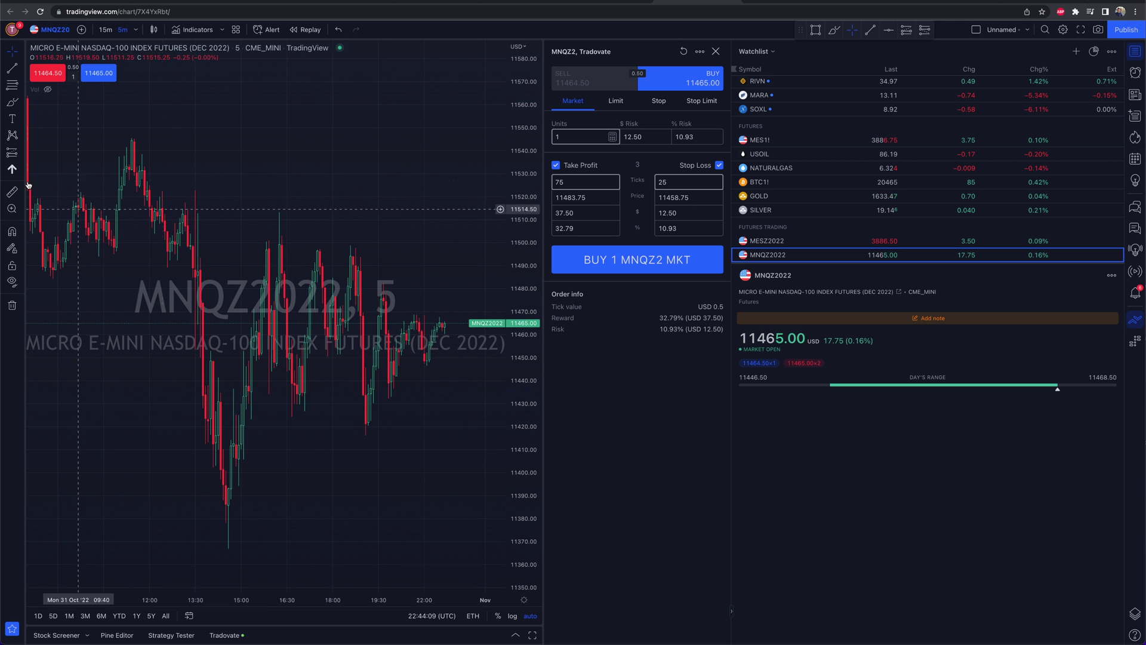
left_click(48, 89)
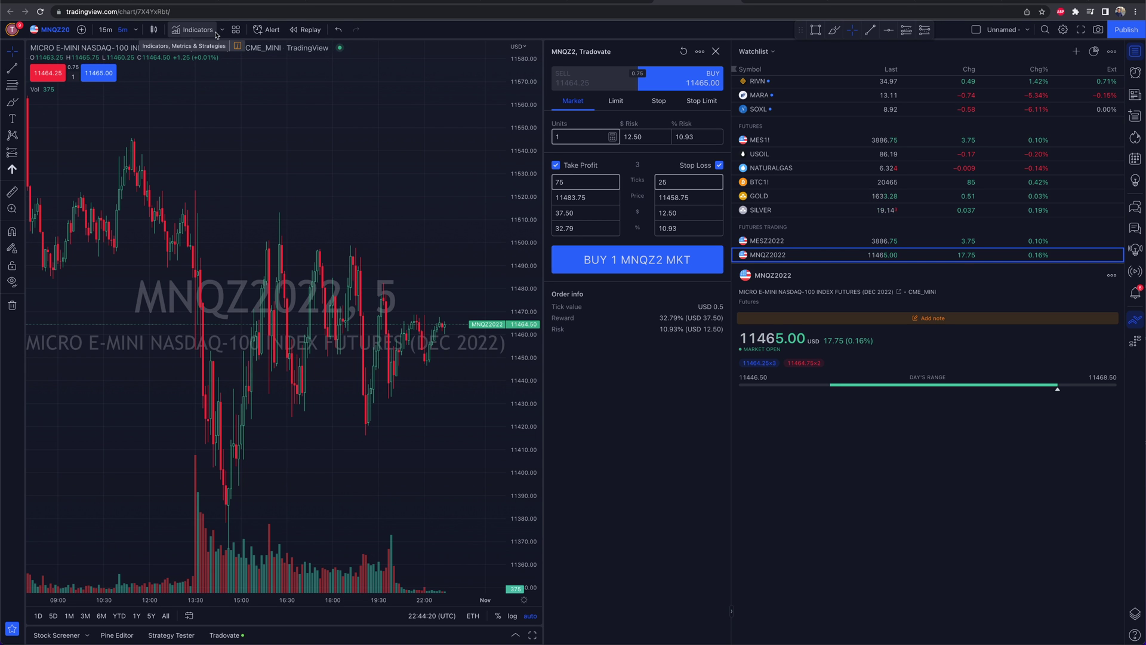
- Add the Volume Weighted Average Price indicator via a 'vwap' search and expand the legend
left_click(197, 30)
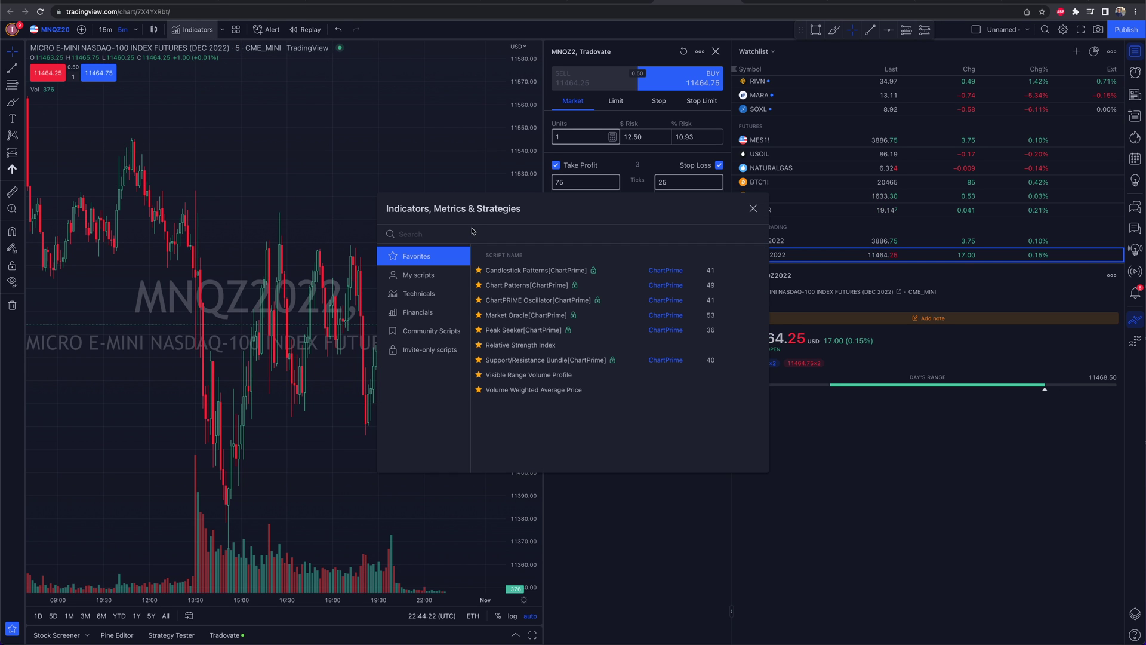
type("vwap")
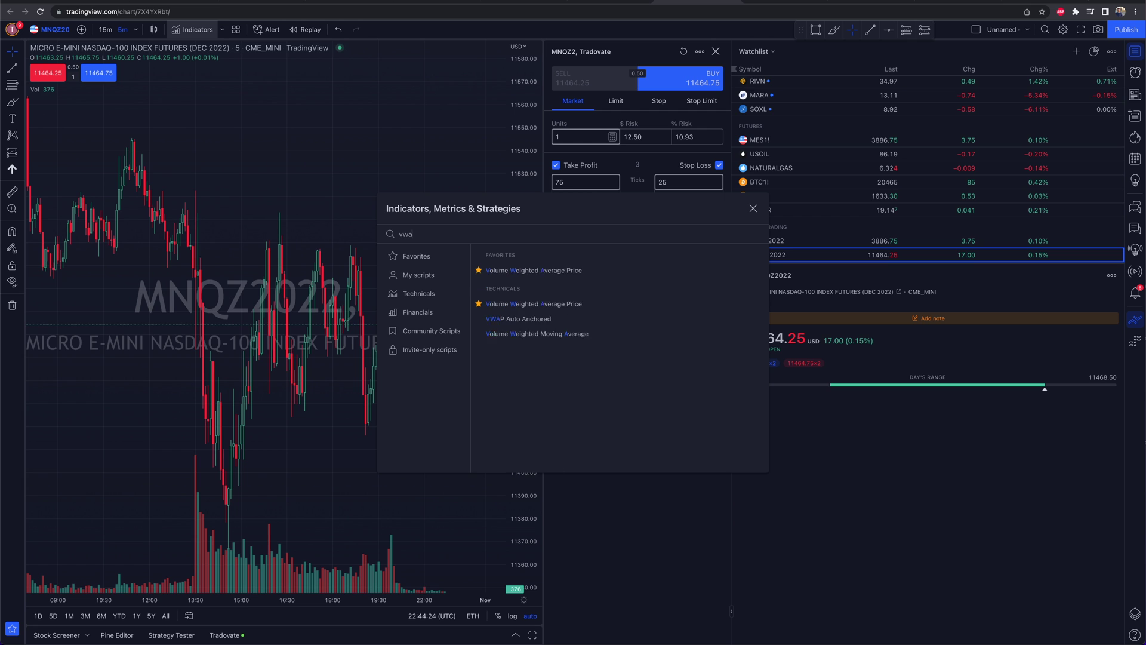
left_click(569, 272)
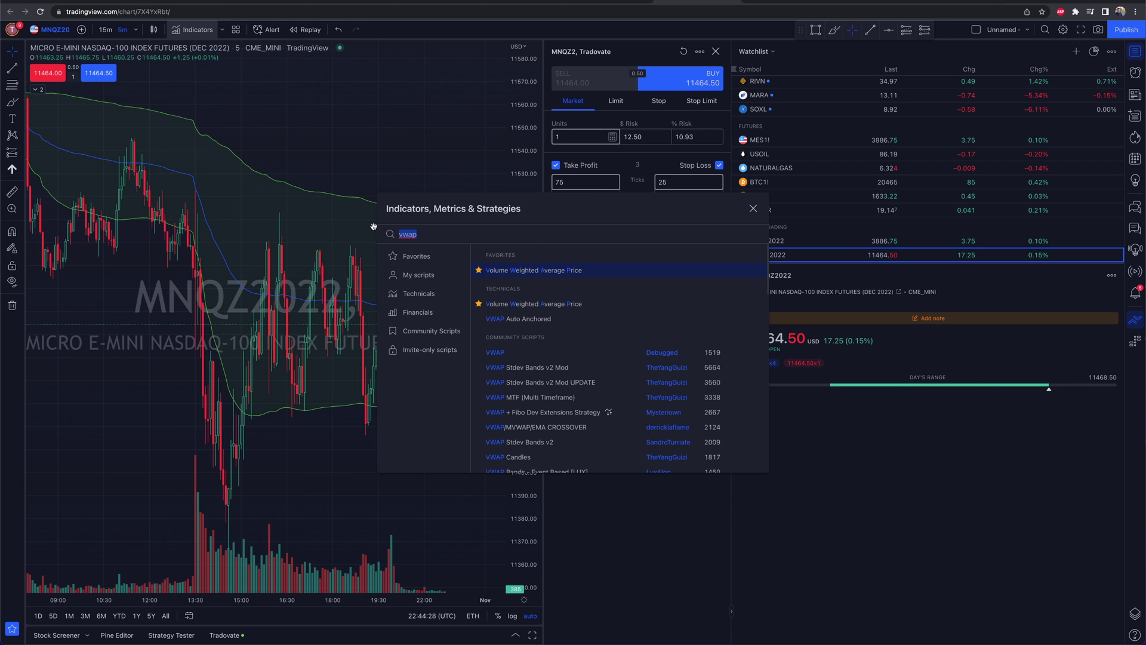
left_click(754, 209)
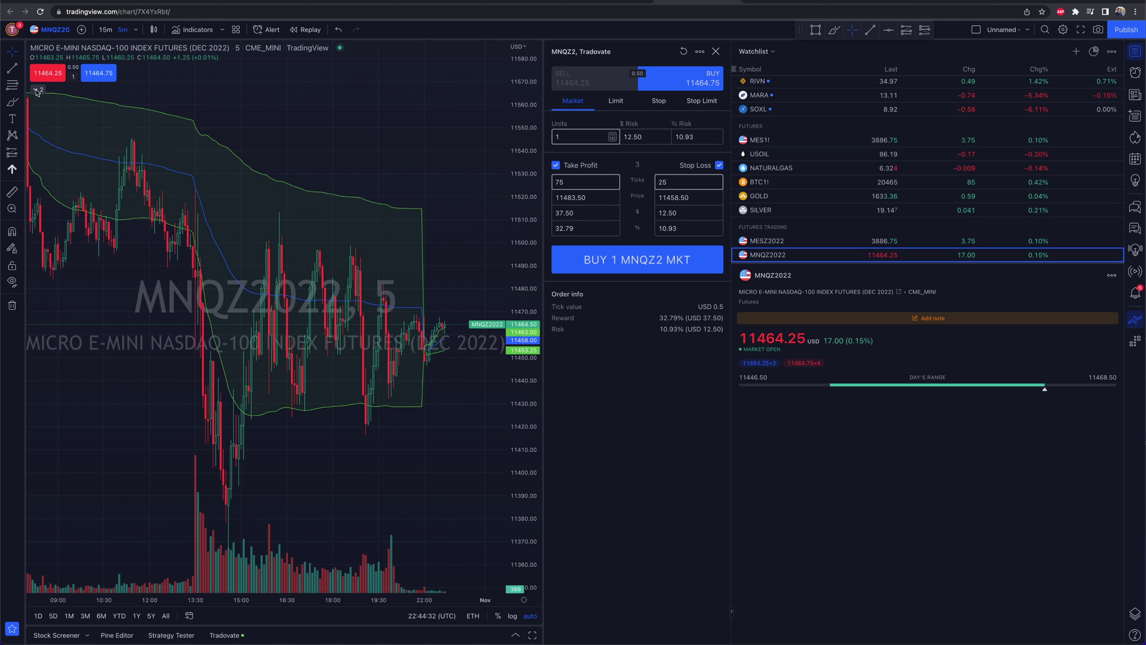
left_click(36, 91)
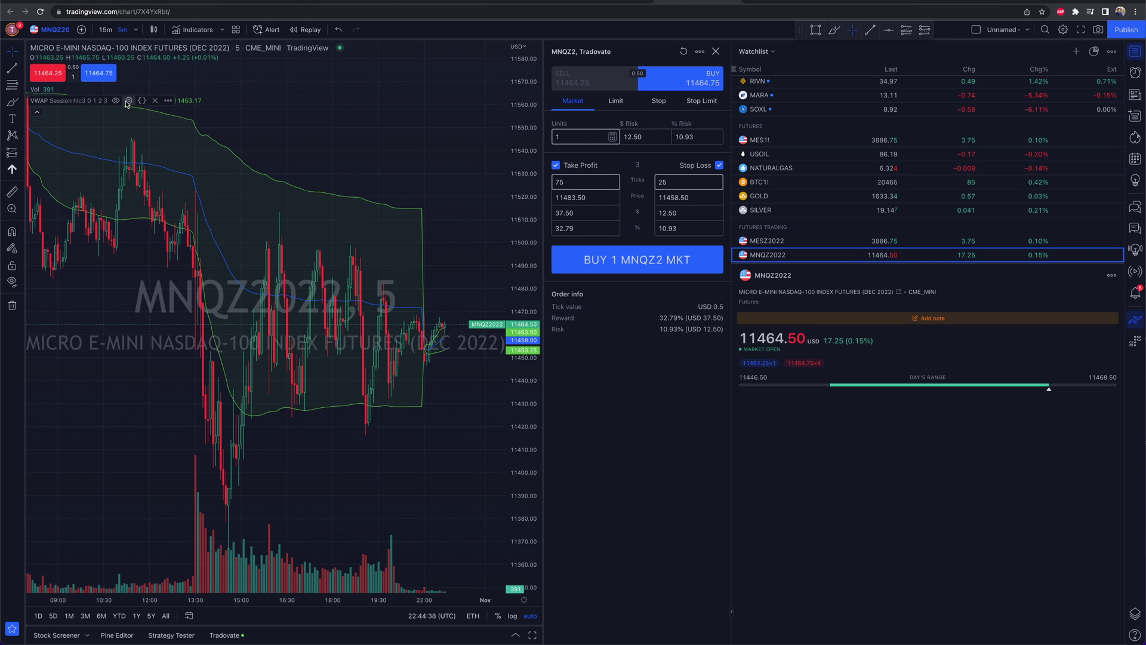
- In the VWAP Style settings, turn off the upper and lower bands and their fill
left_click(129, 100)
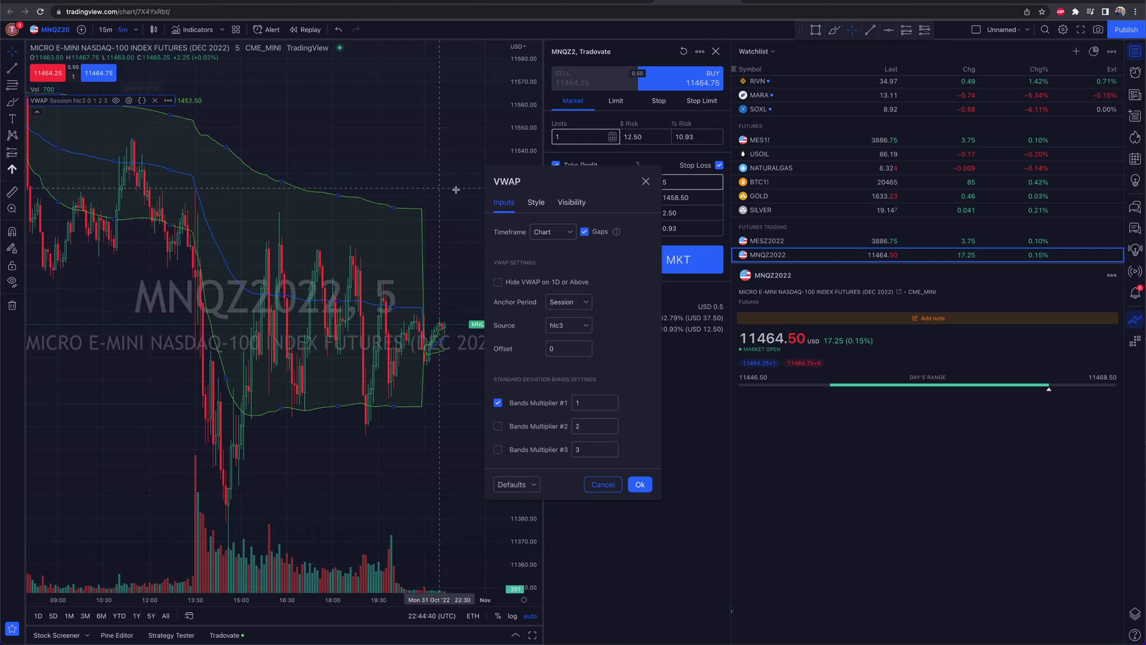
left_click(529, 204)
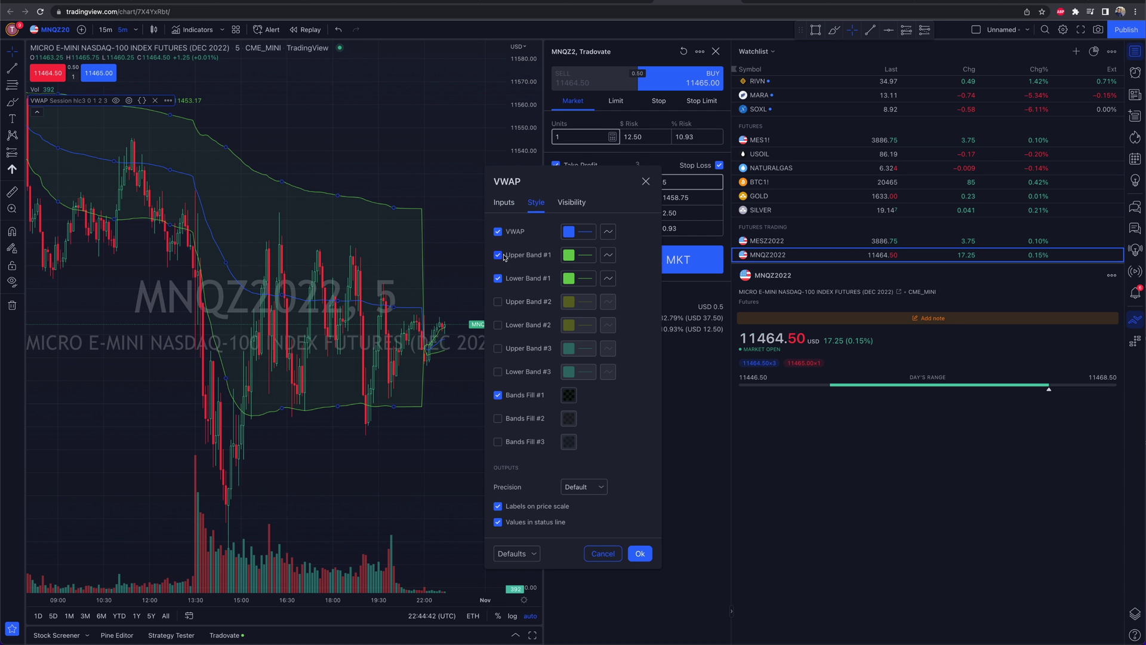
left_click(499, 279)
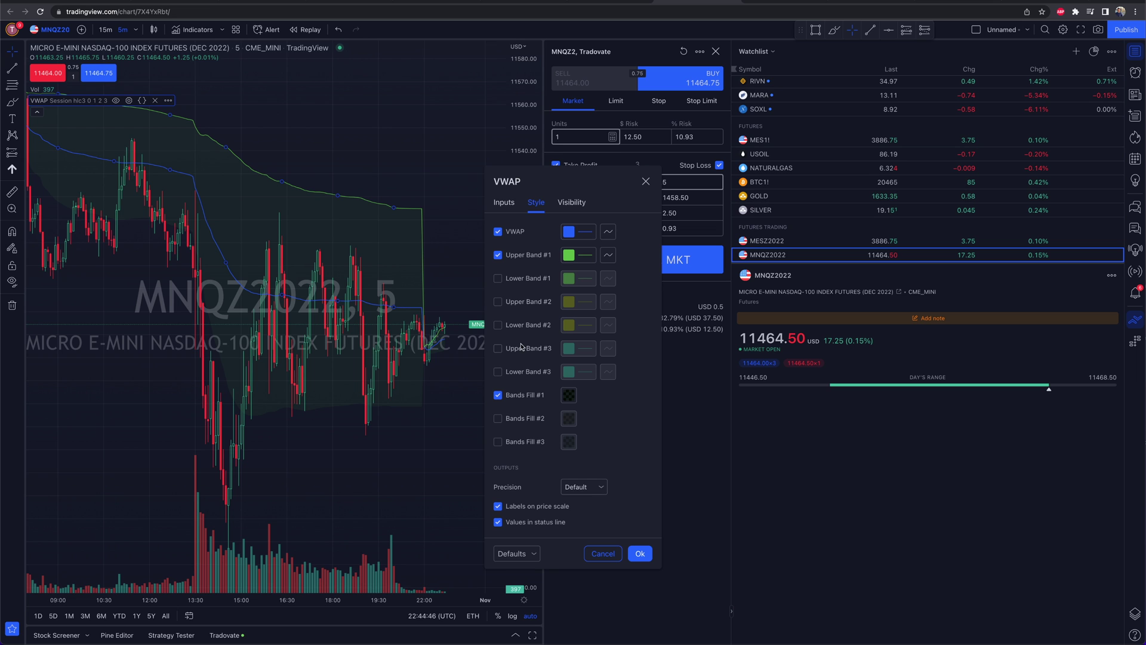
left_click(499, 395)
left_click(498, 255)
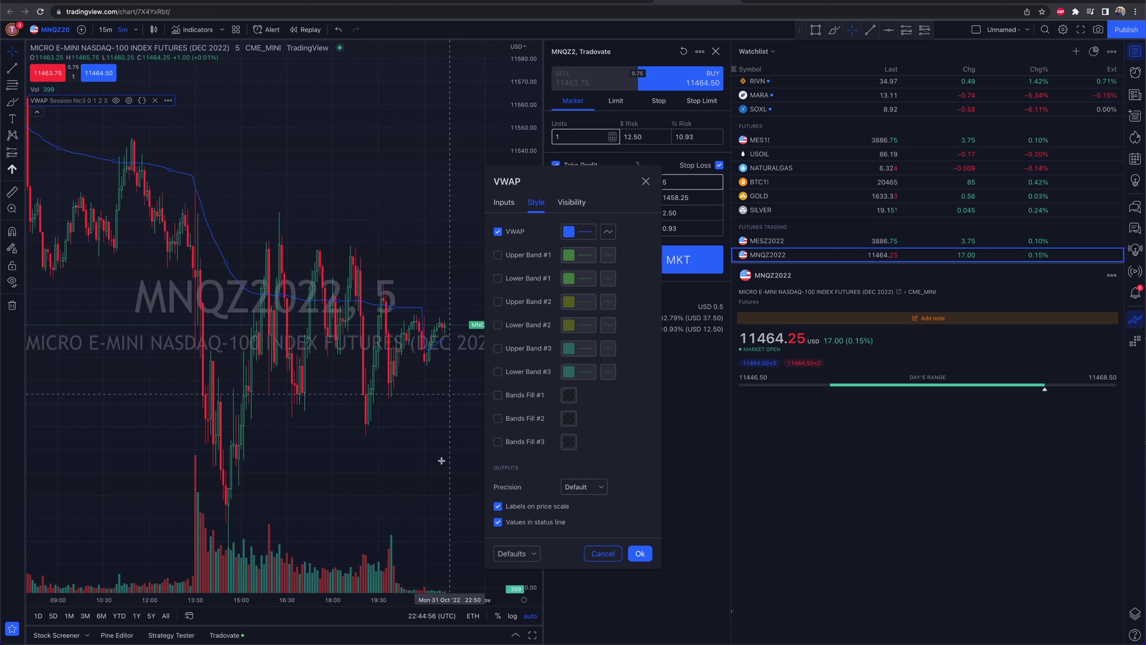
- Make the VWAP line white at the thickest width and apply the changes
left_click(612, 235)
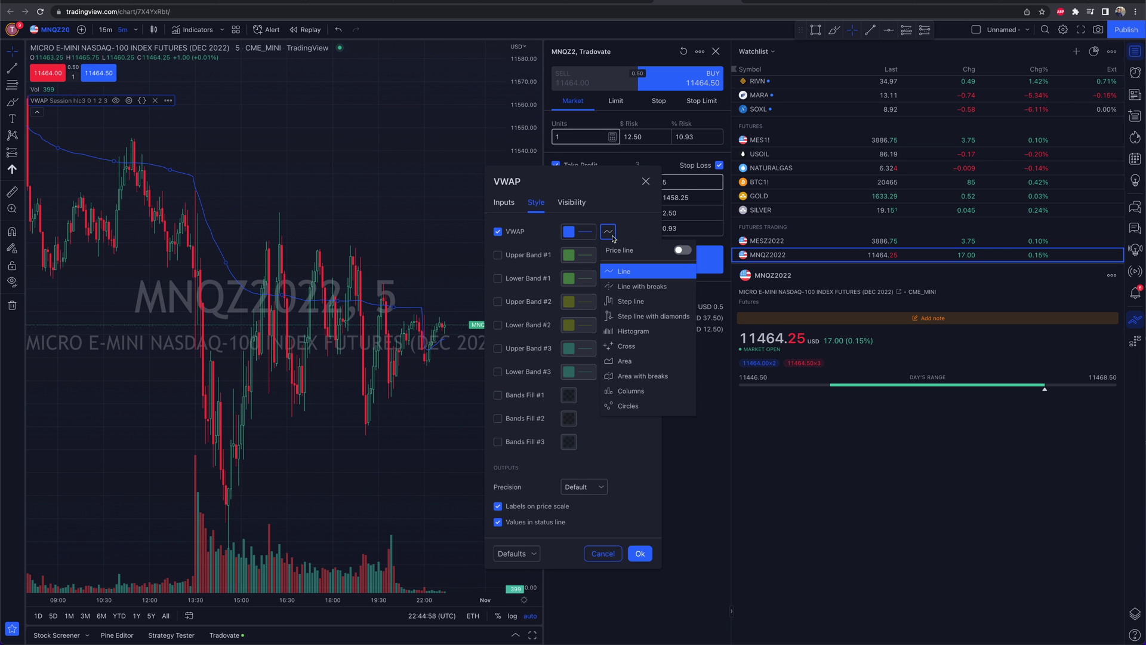
key("Escape")
left_click(583, 238)
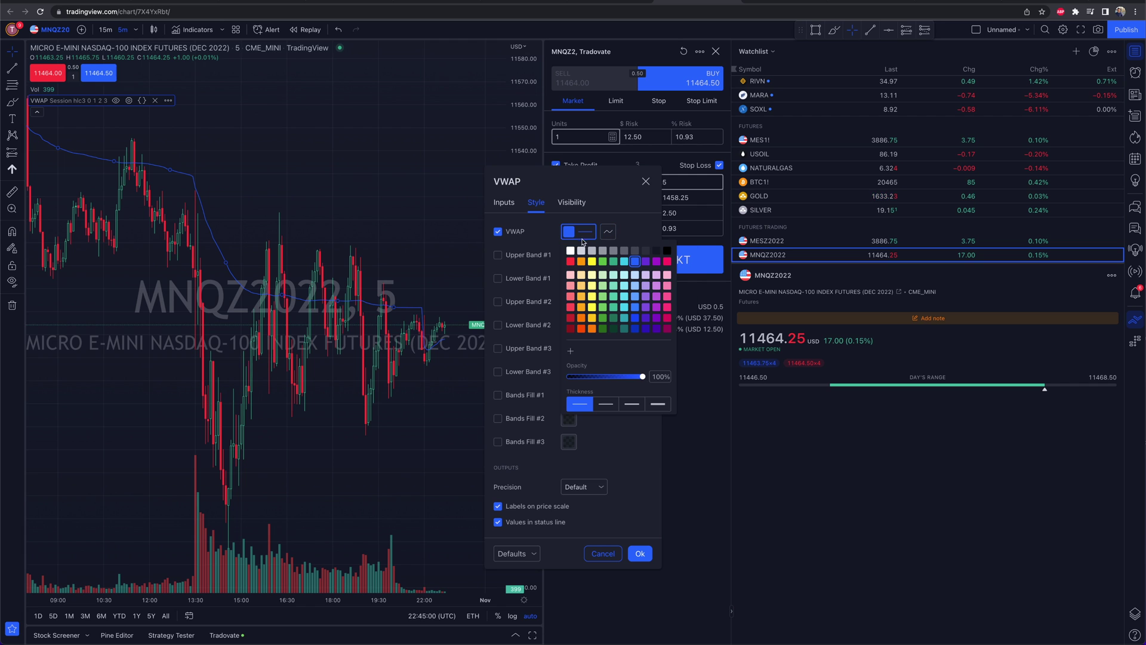
left_click(571, 251)
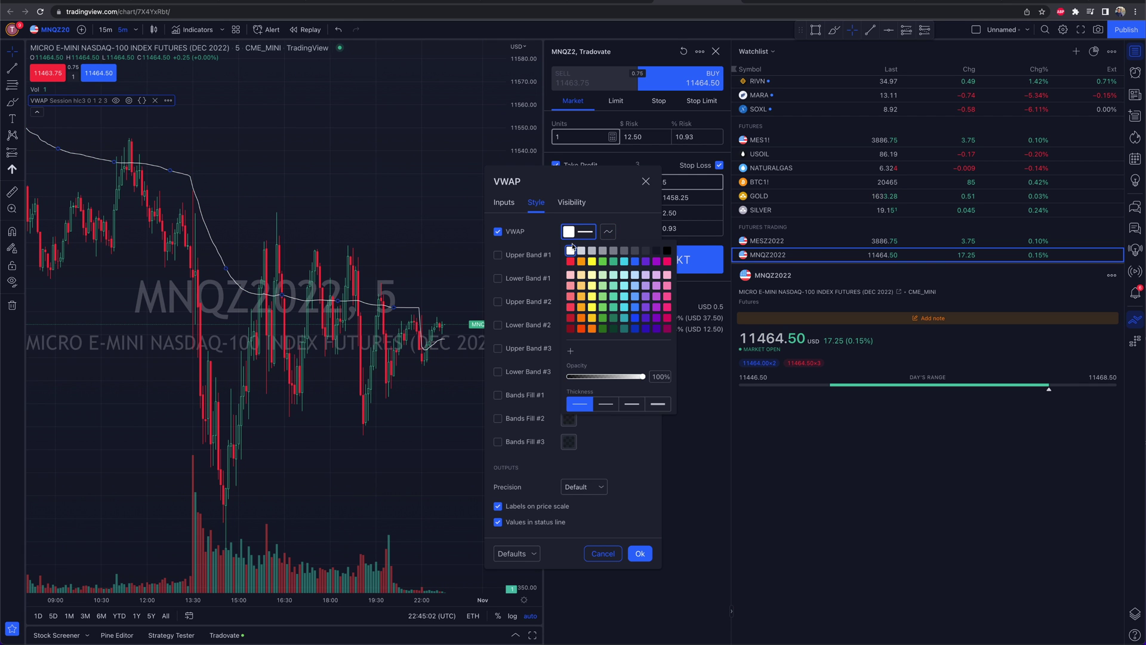
left_click(634, 405)
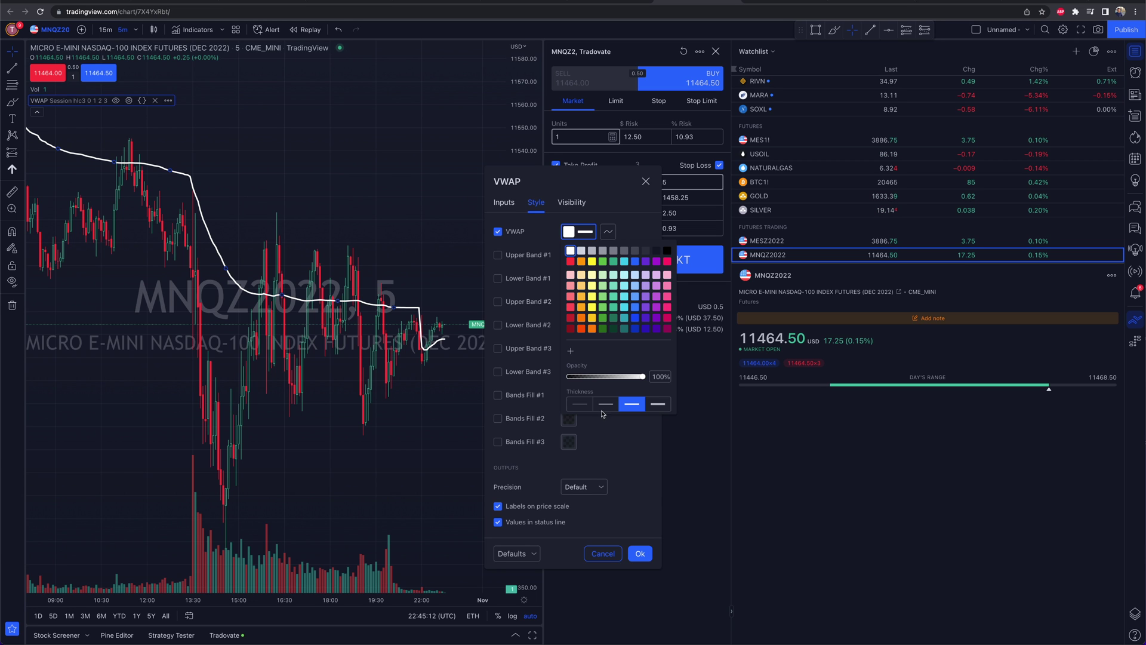
left_click(658, 405)
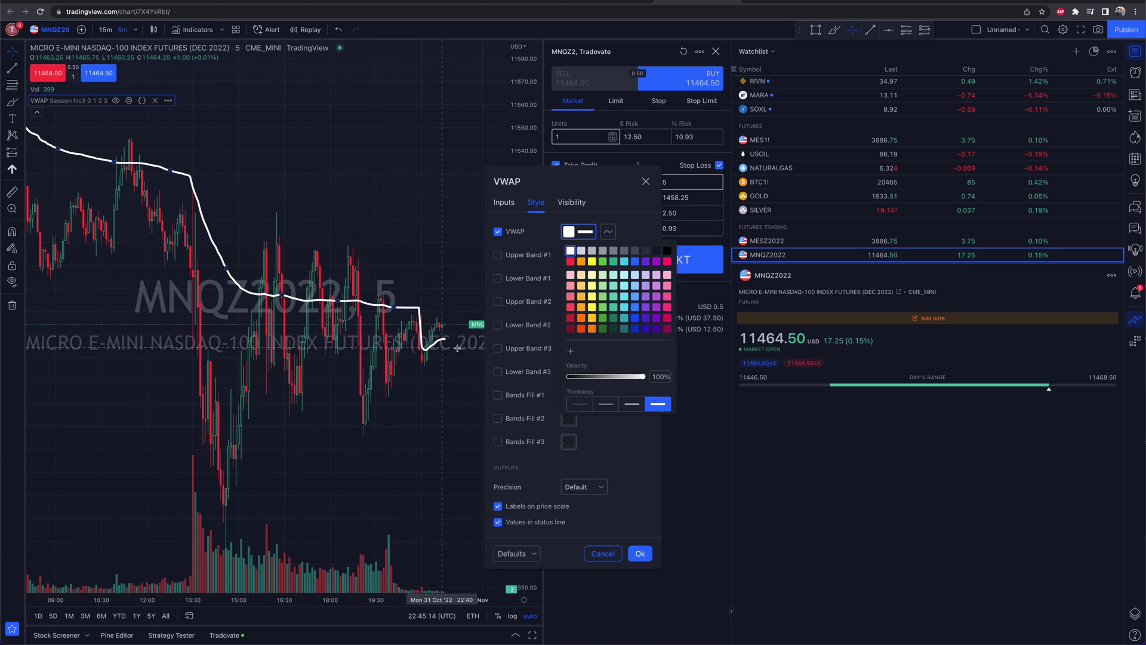
left_click(648, 431)
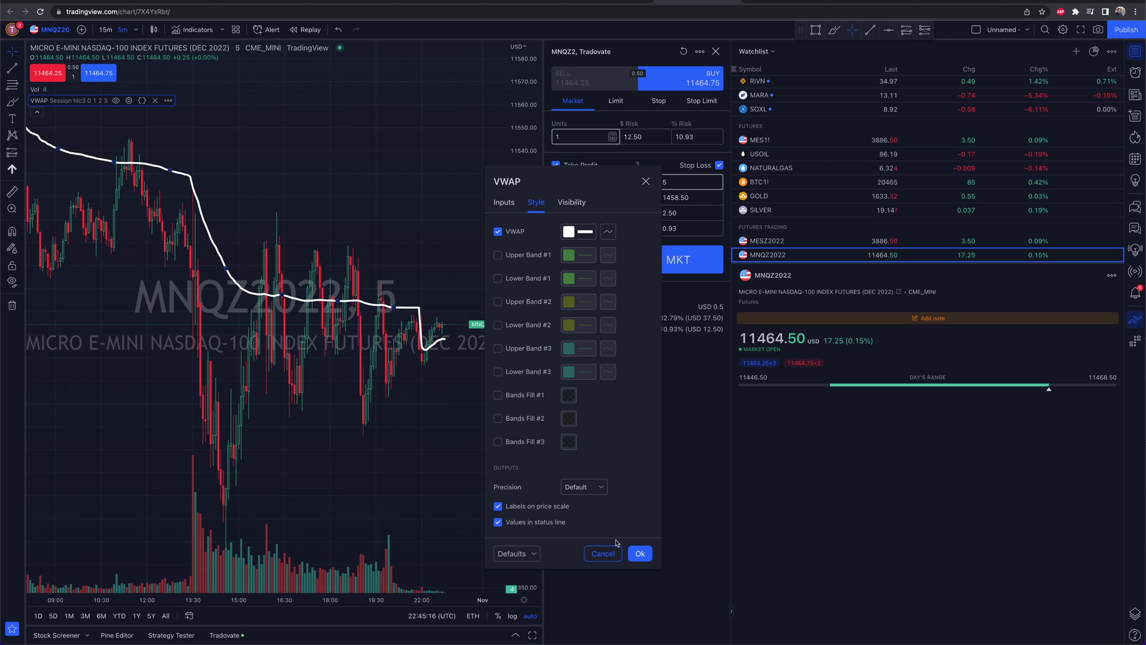
left_click(640, 553)
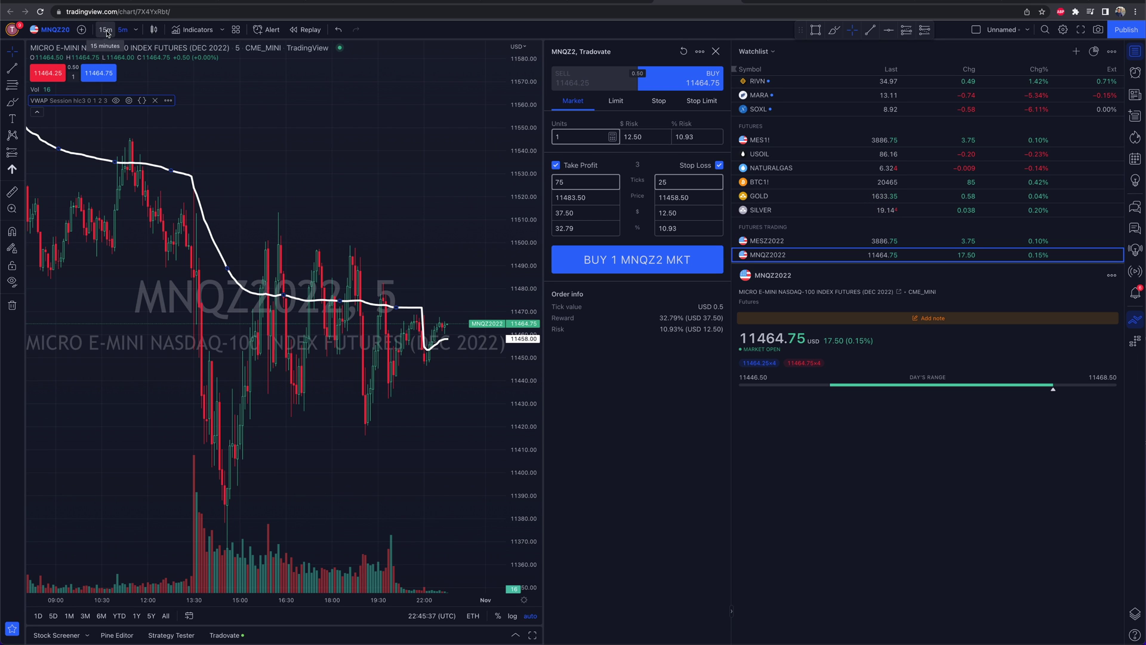
- Keep the 5m interval, pan the chart, and open the layout menu listing Main Layout
left_click(137, 31)
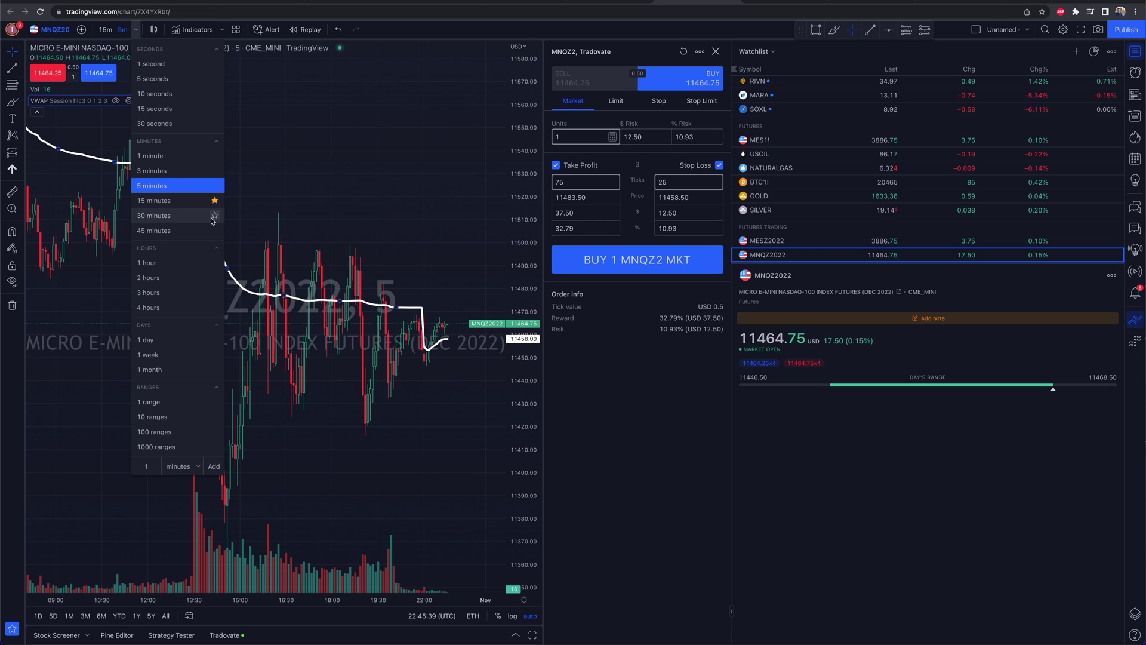
left_click(136, 30)
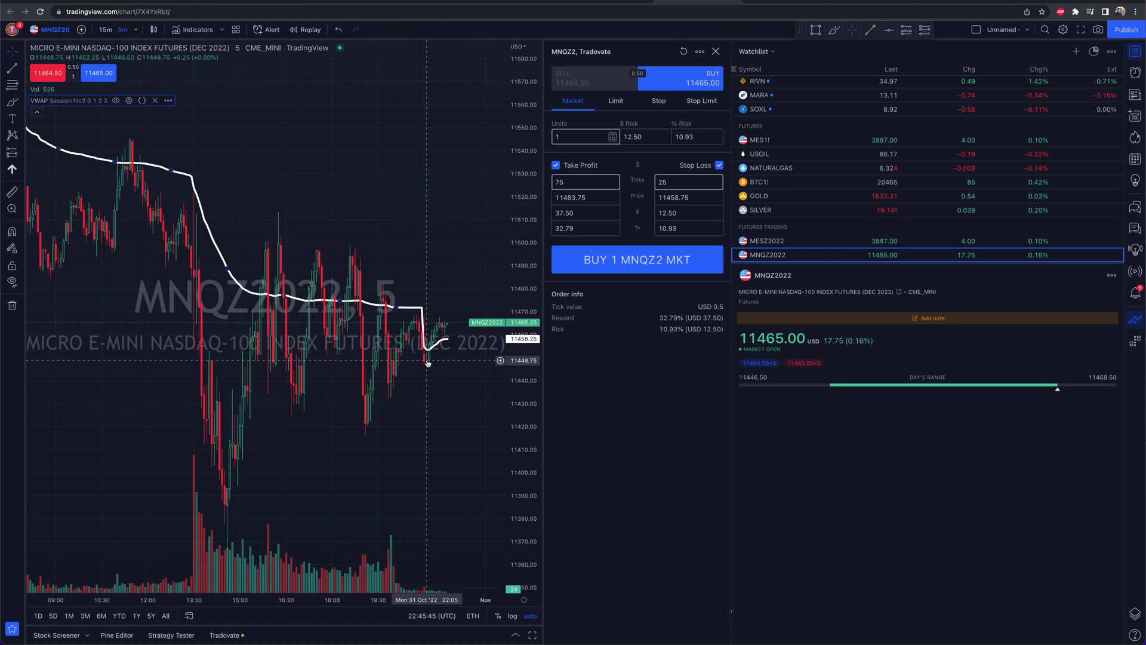
scroll(428, 362, "right", 1)
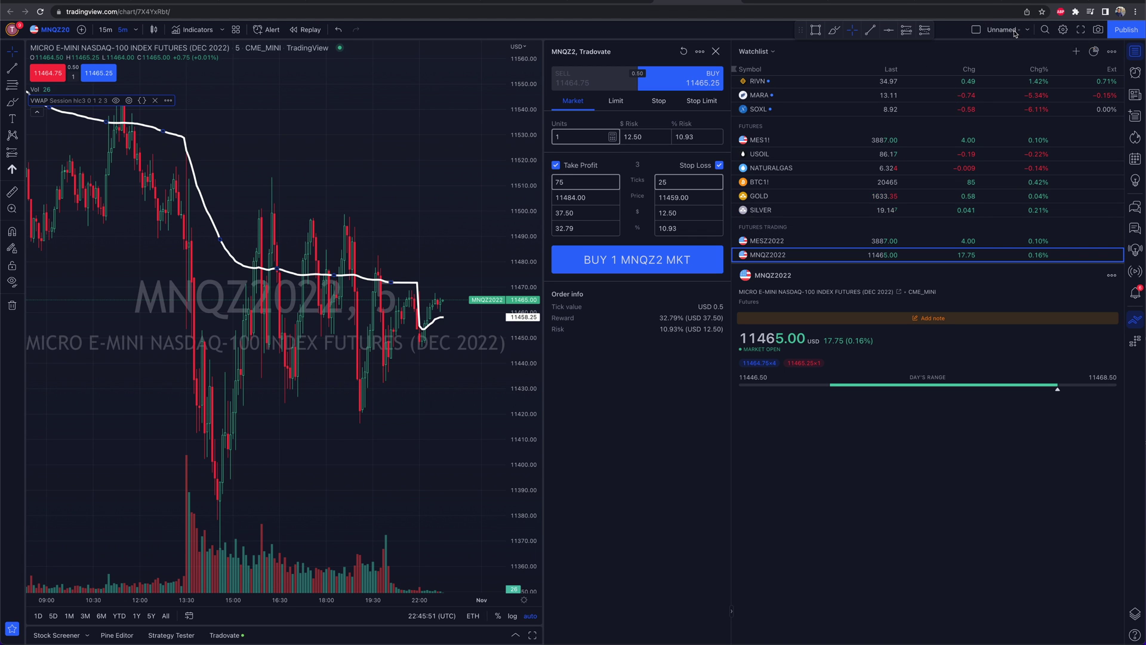
left_click(1026, 31)
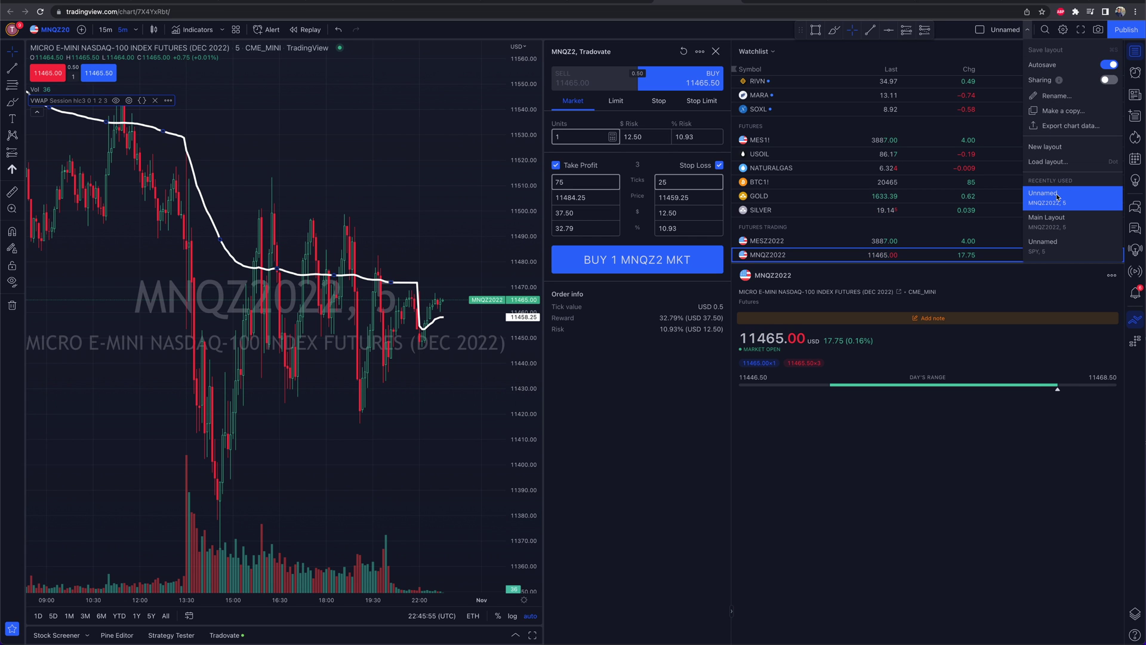
- Rename the MNQZ2022 5-minute chart layout from Unnamed to 'Test'
left_click(1057, 96)
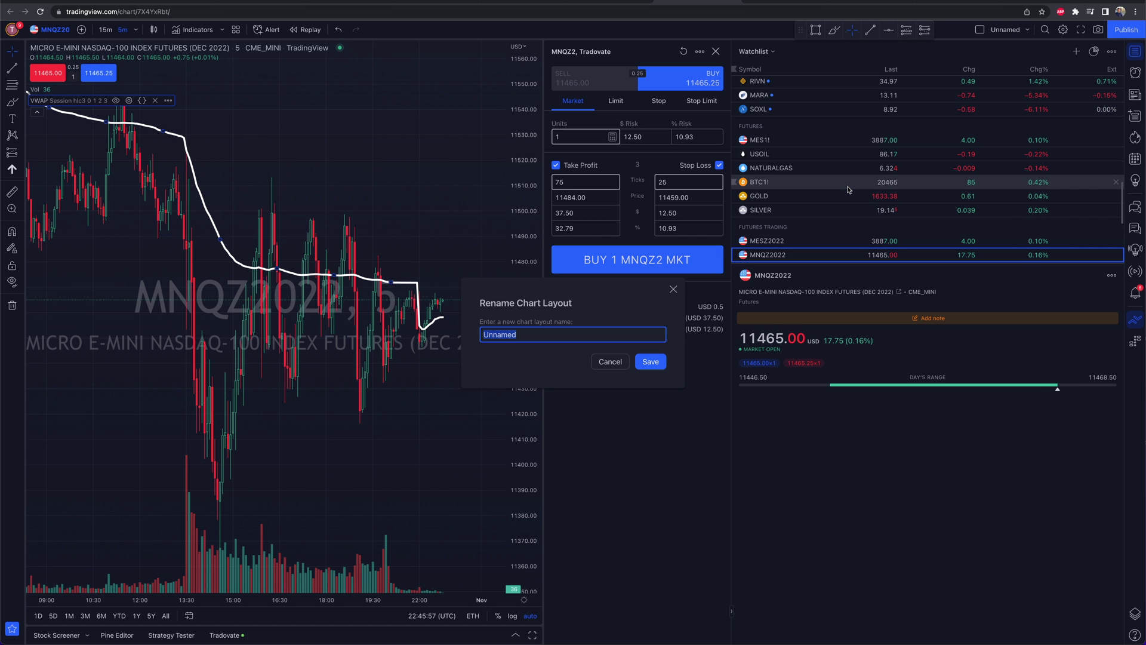
type("Tesat")
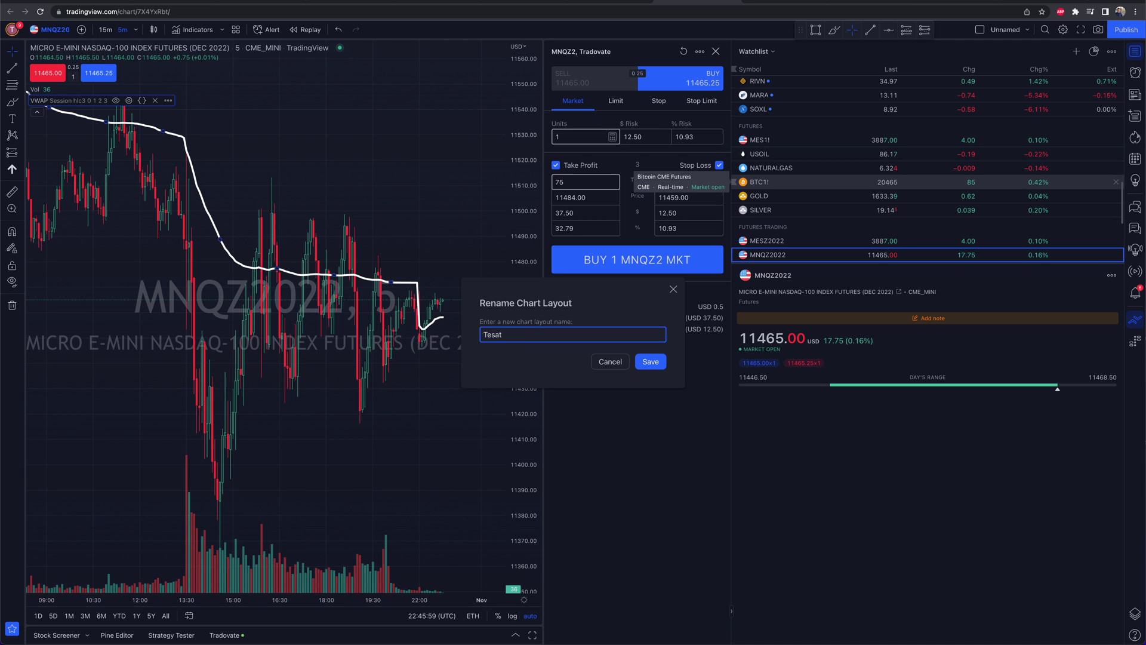
key("BackSpace")
key("BackSpace")
left_click(649, 362)
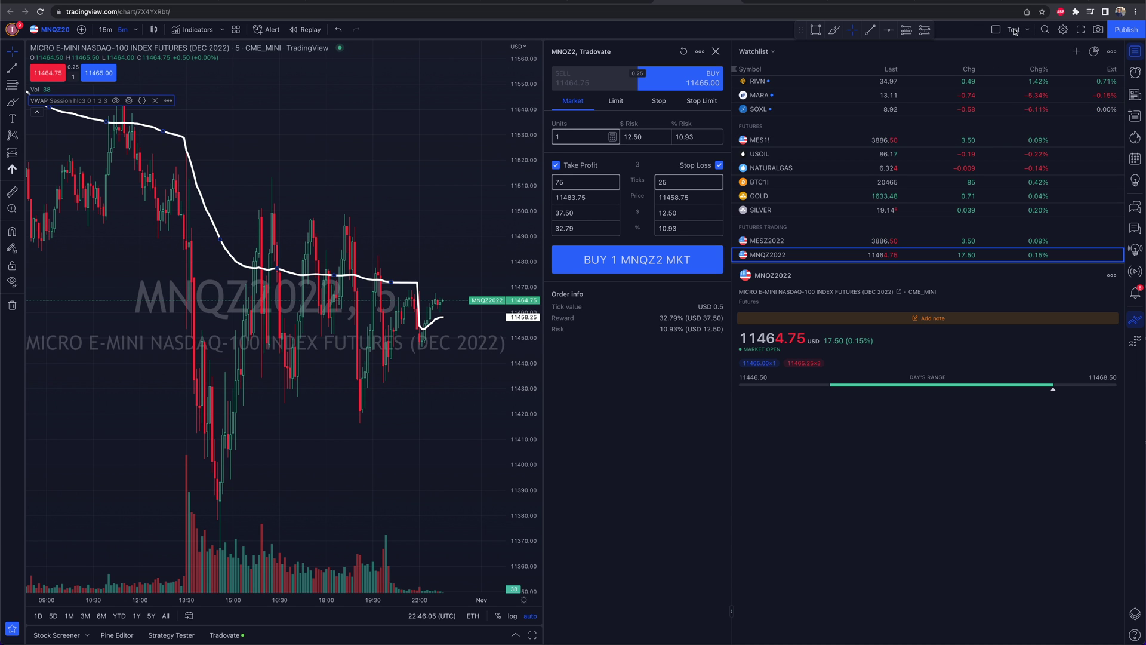
left_click(1027, 29)
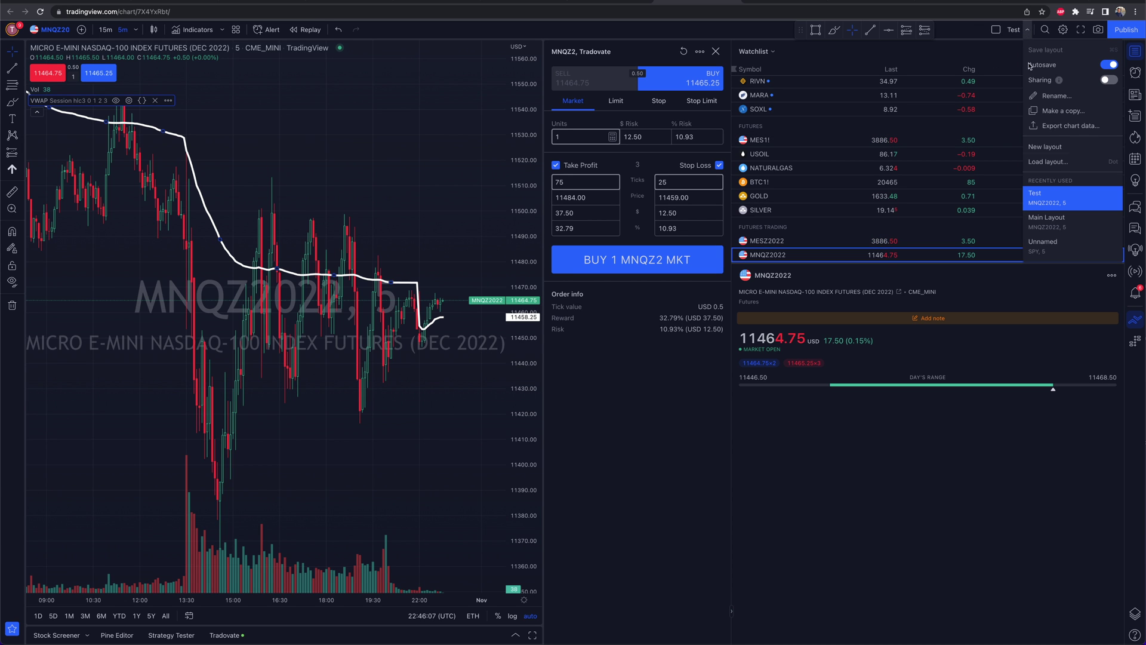
- Switch to the saved Main Layout chart layout
left_click(1048, 225)
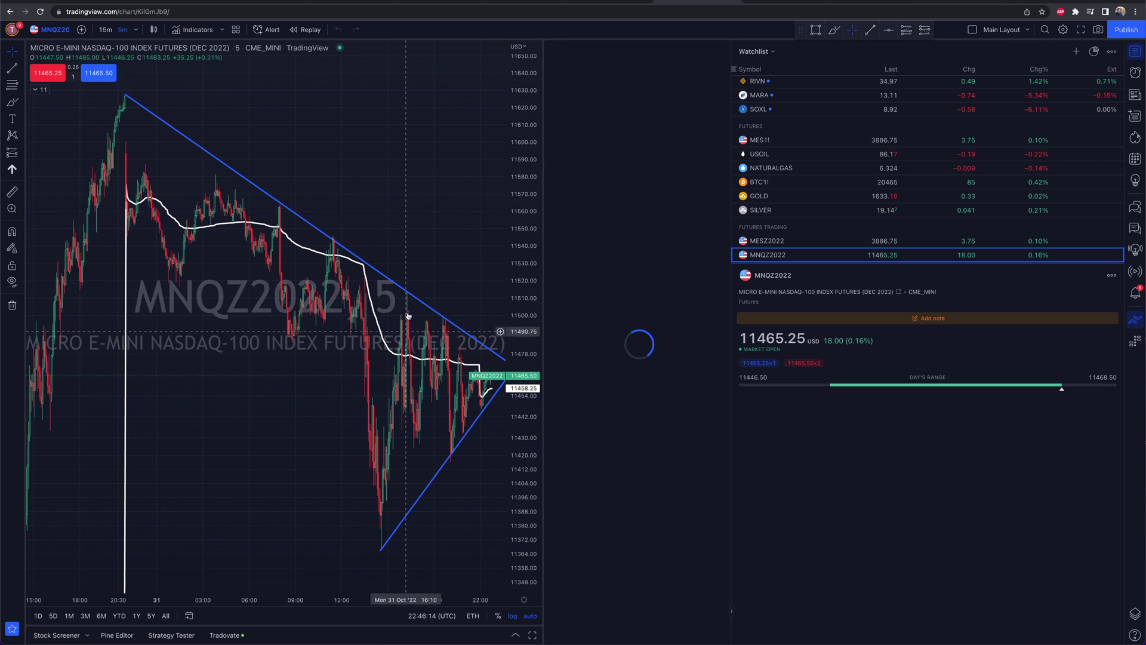
scroll(391, 304, "down", 5)
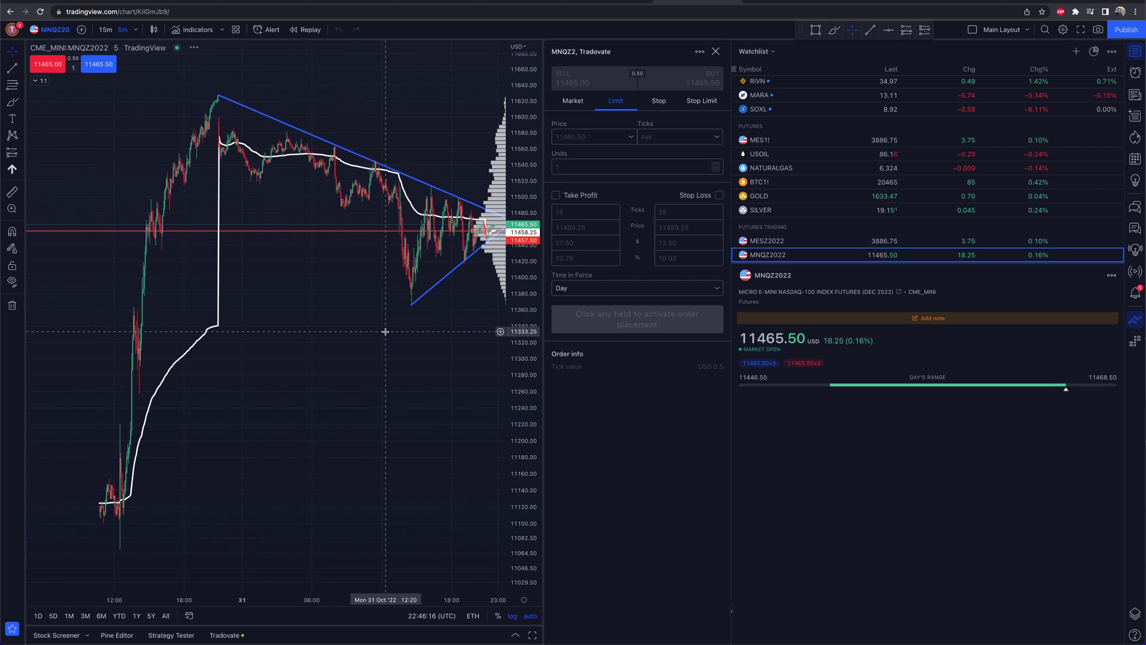
scroll(385, 330, "right", 3)
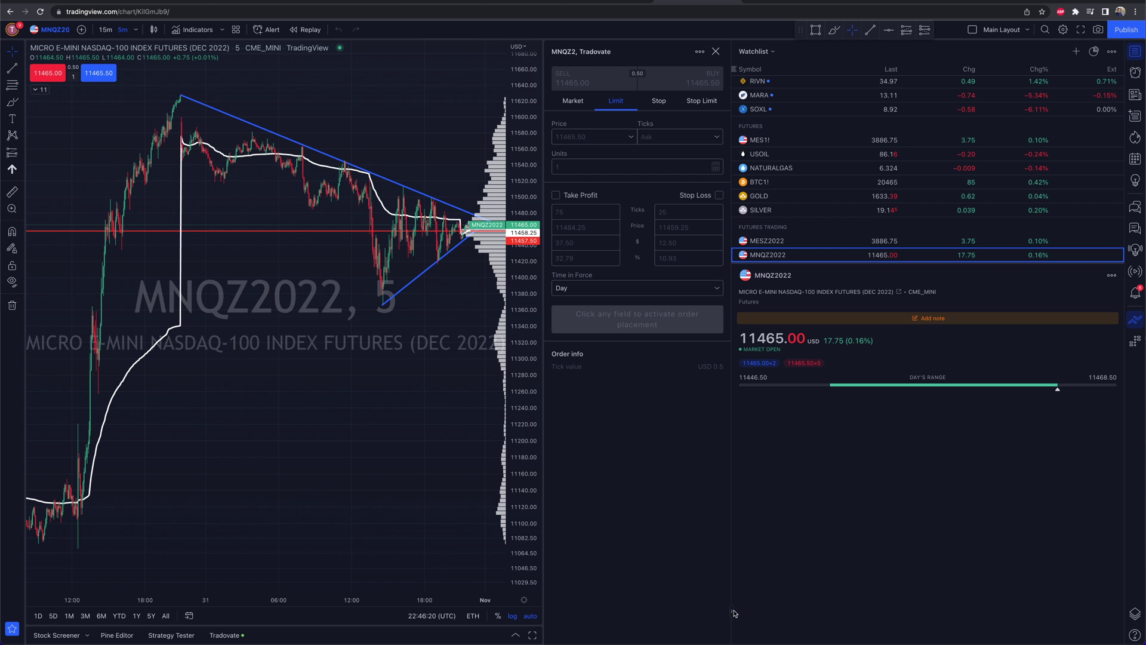
- Close the watchlist and Tradovate order panels so the chart spans the full width
left_click_drag(732, 612, 943, 614)
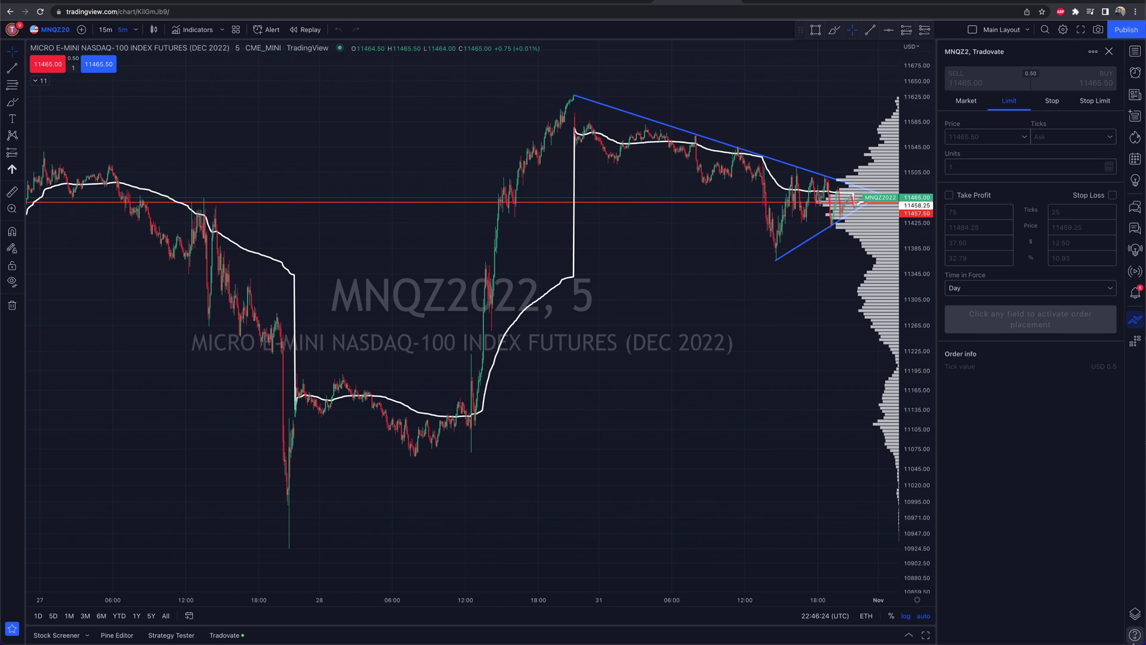
left_click(1135, 53)
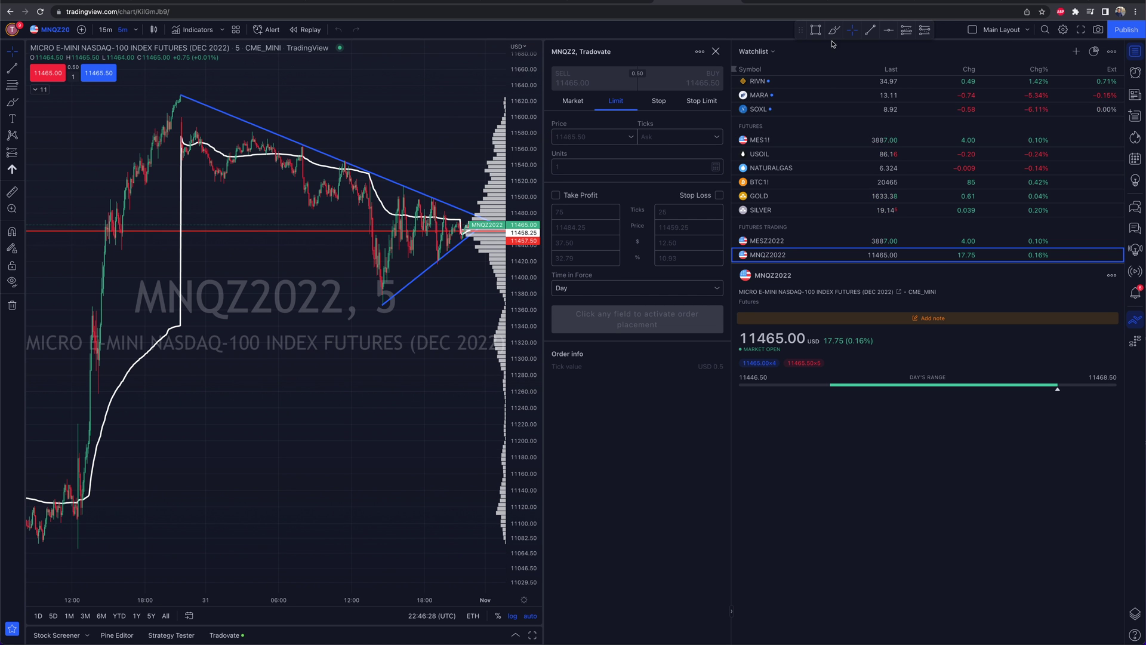
scroll(812, 186, "up", 10)
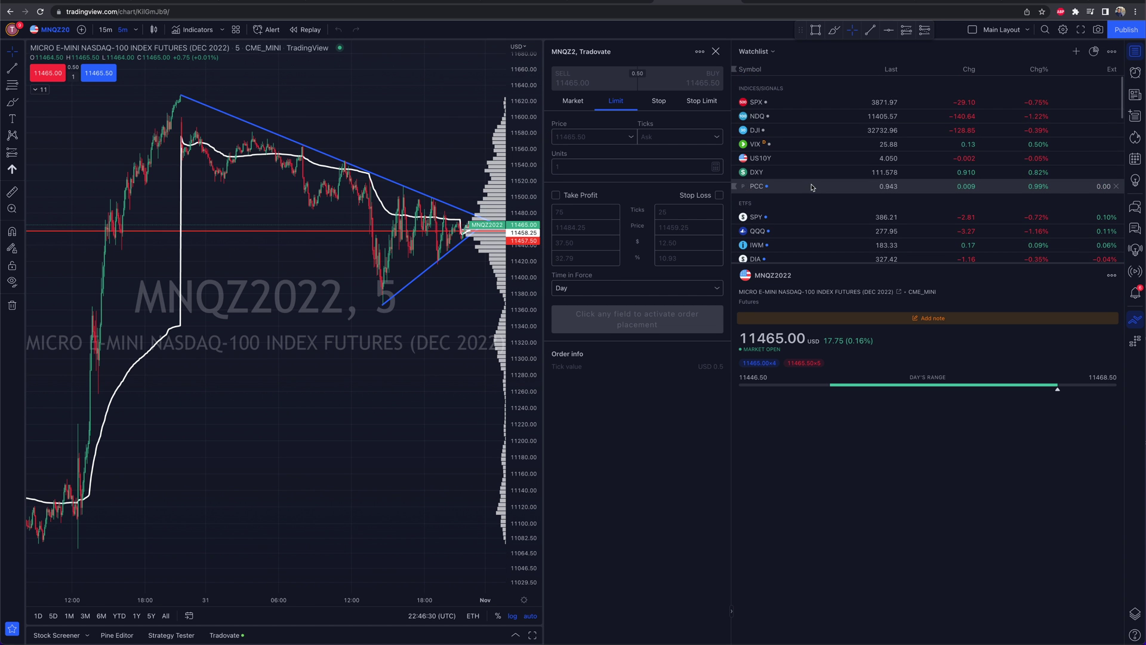
left_click(1135, 51)
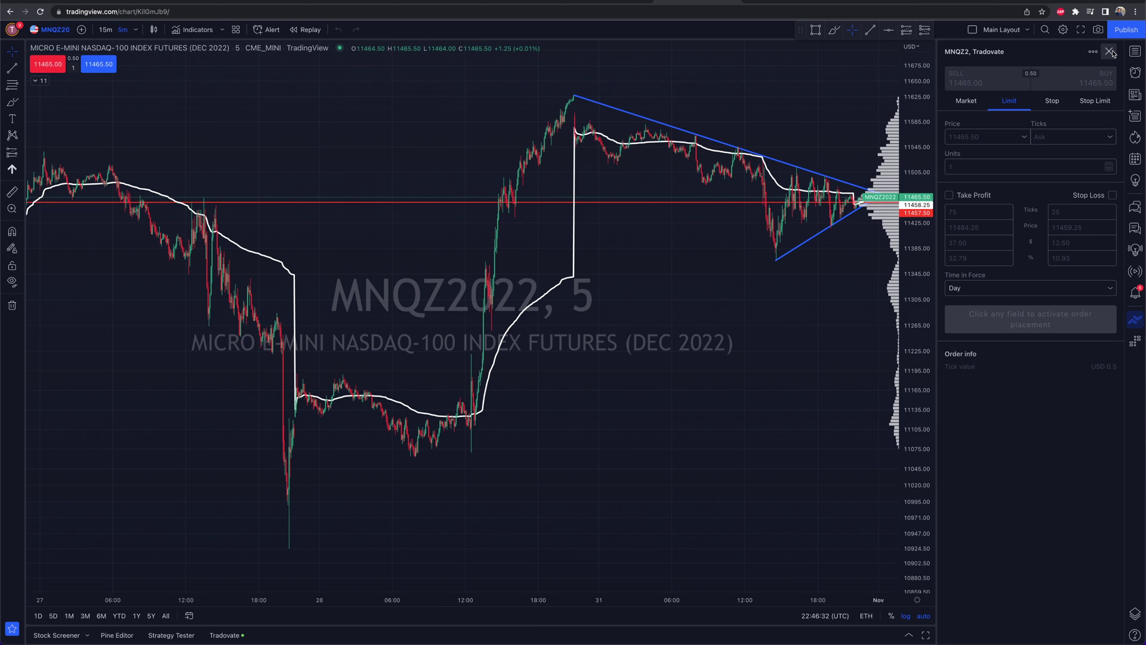
left_click(1110, 52)
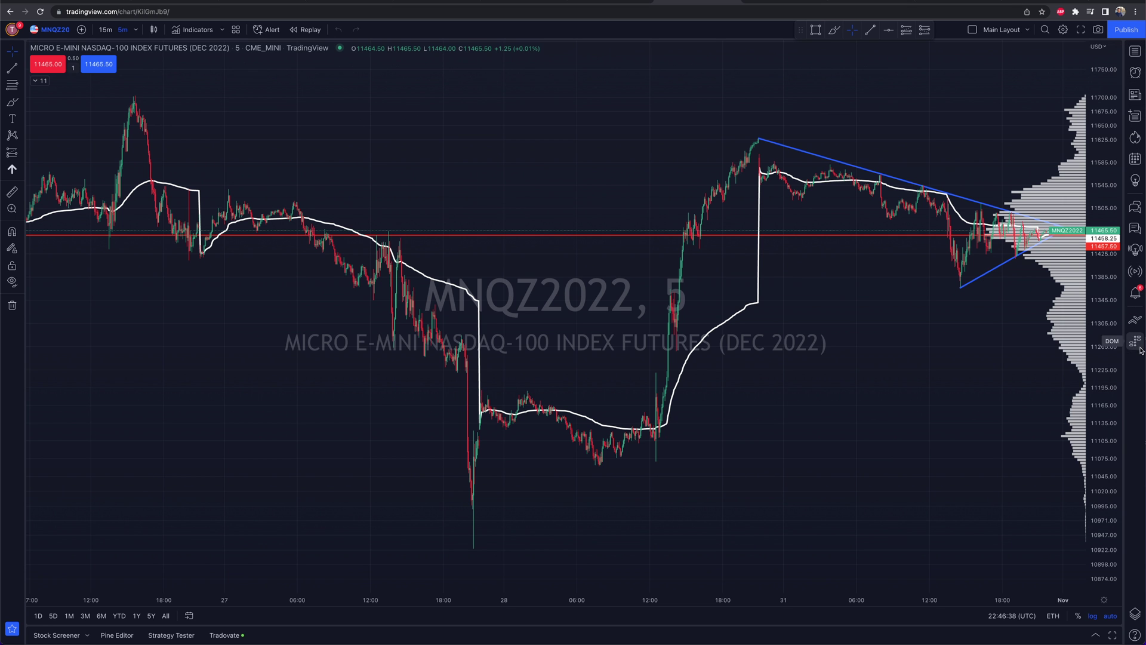
- Open the Tradovate order panel and switch it to the DOM price ladder
left_click(1135, 319)
scroll(793, 258, "right", 5)
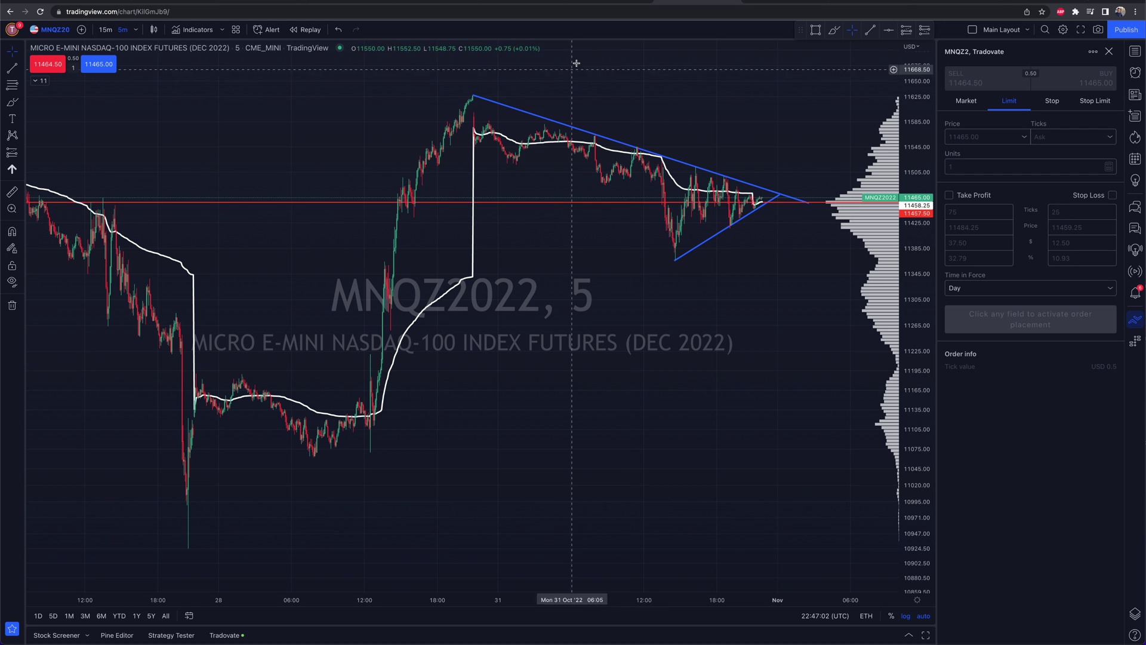
left_click(1133, 321)
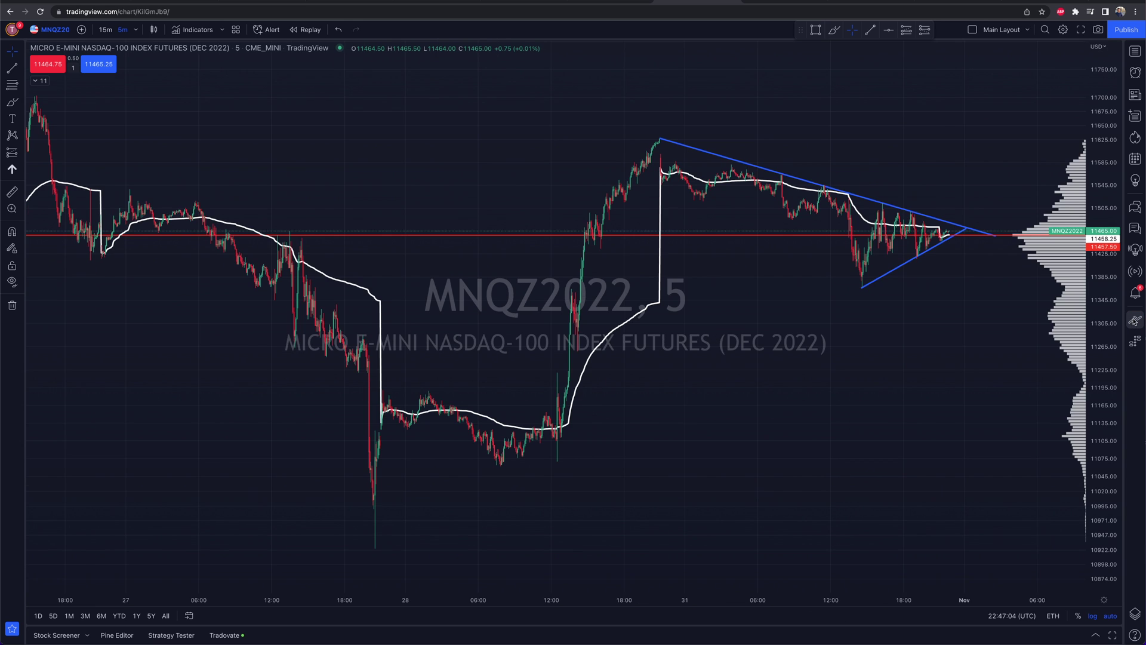
left_click(1134, 320)
left_click(1136, 342)
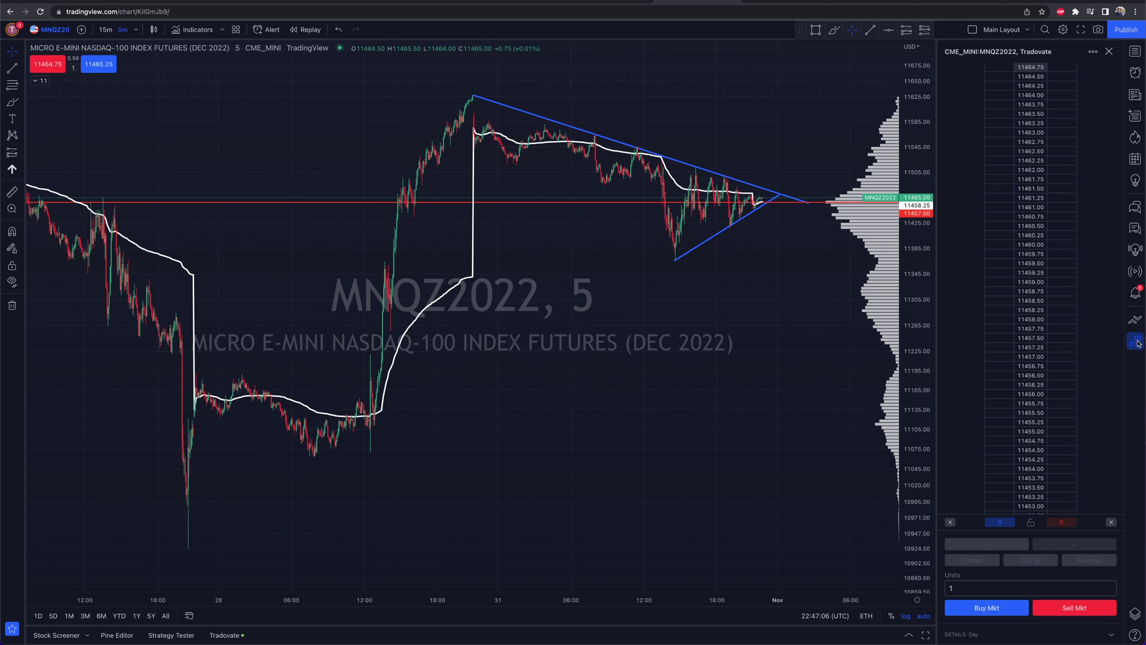
- Open and close the Notifications panel, then bring up the chart layout options
left_click(1135, 294)
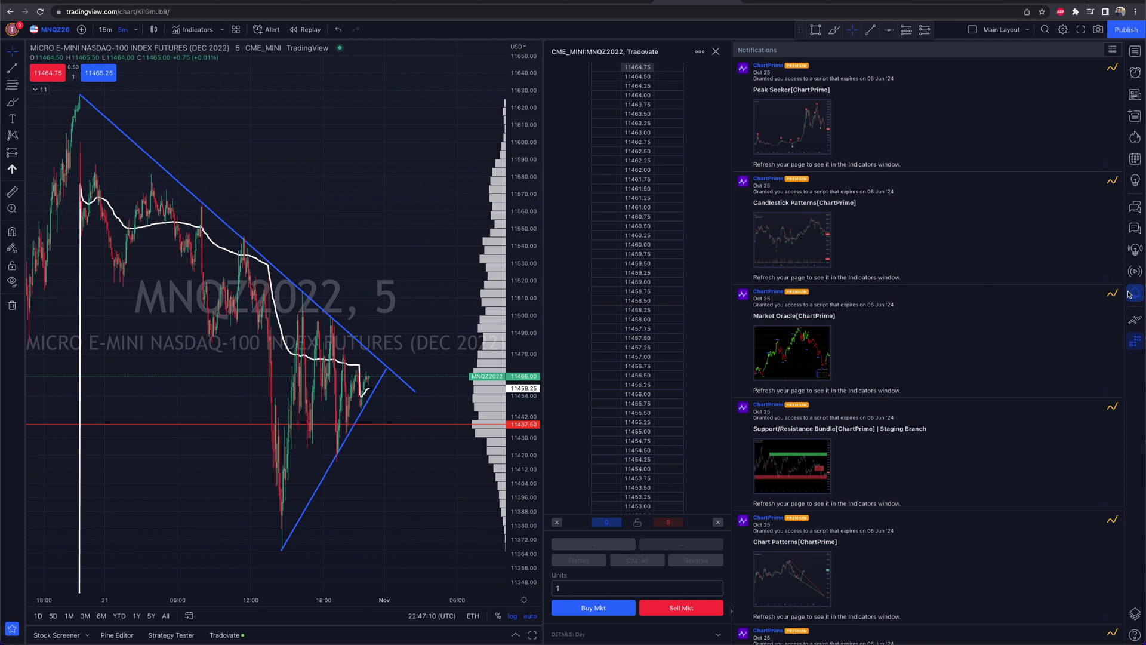
left_click(1135, 293)
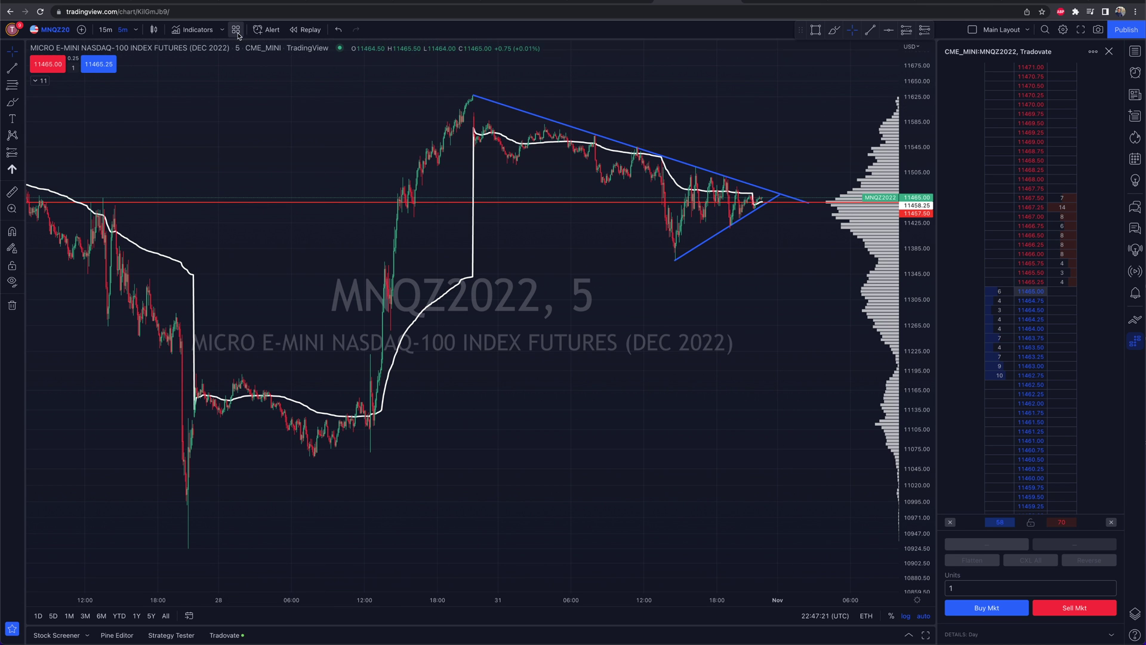
left_click(1029, 31)
- Toggle Main Layout's Autosave off and back on, leaving it enabled
left_click(1030, 31)
left_click(1029, 31)
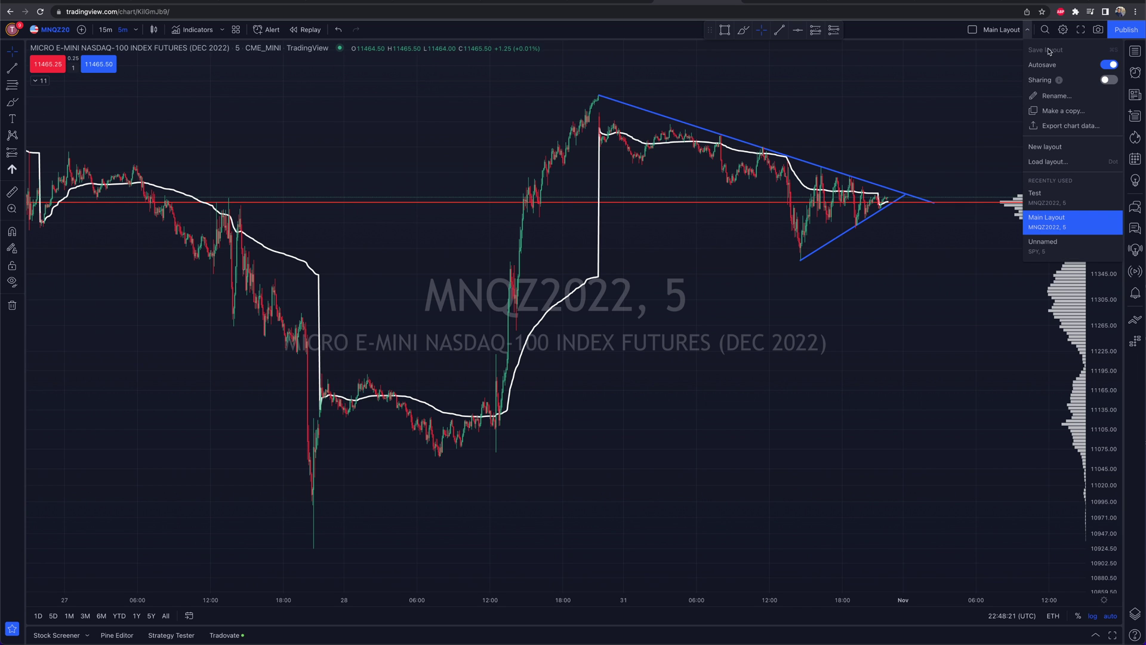
left_click(1113, 65)
left_click(1112, 66)
left_click(1027, 31)
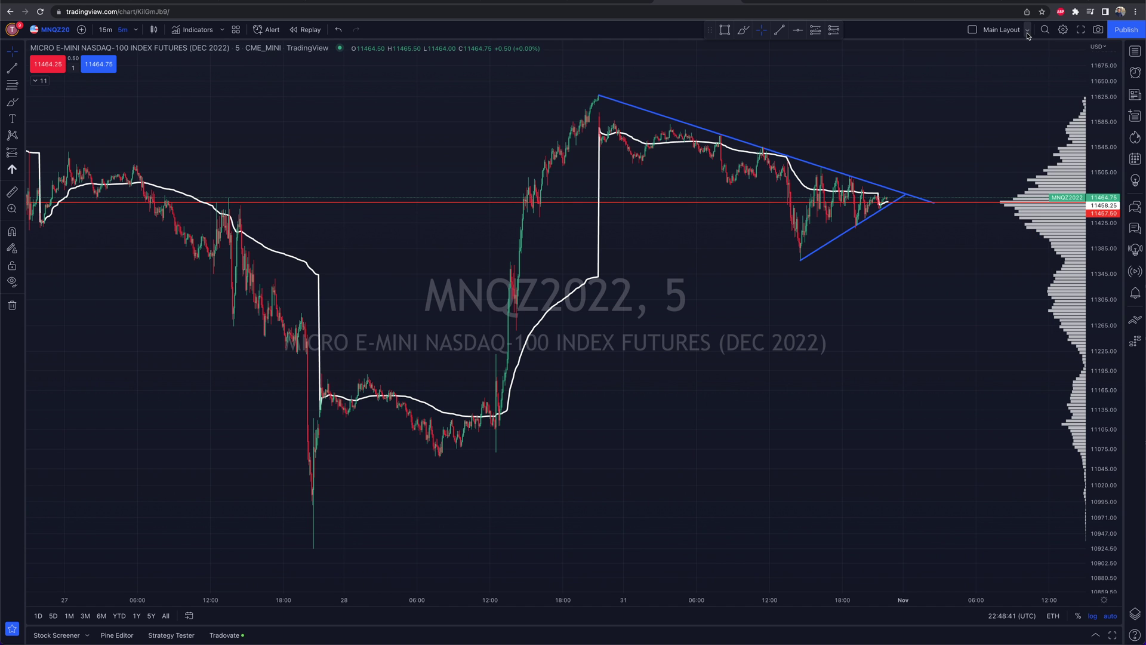
left_click(1028, 31)
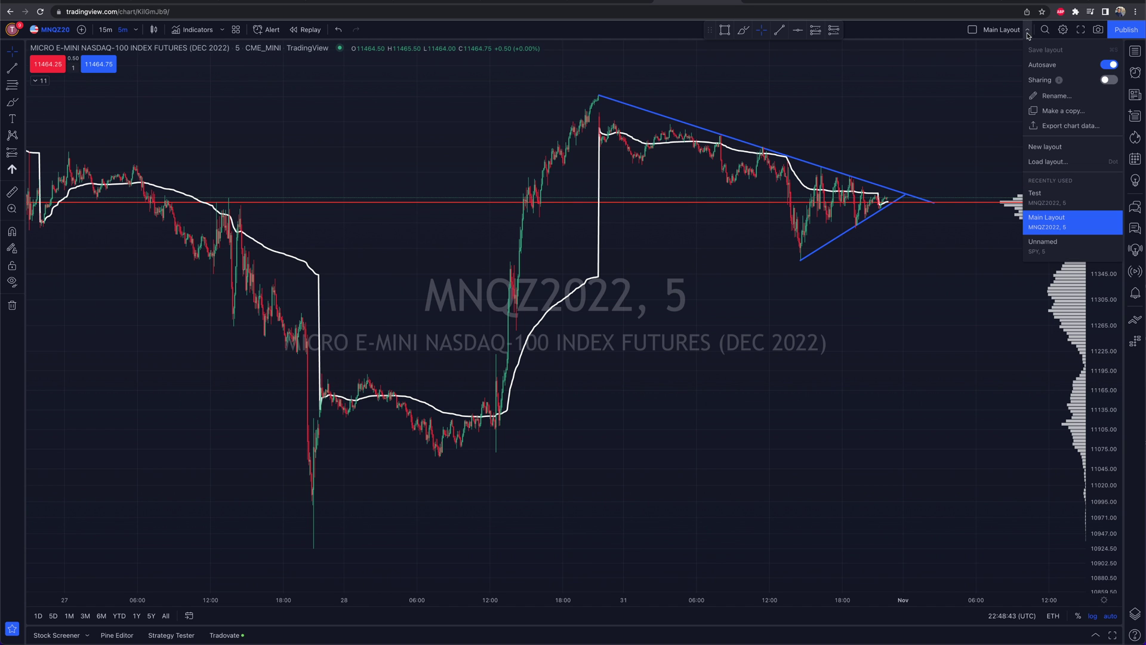